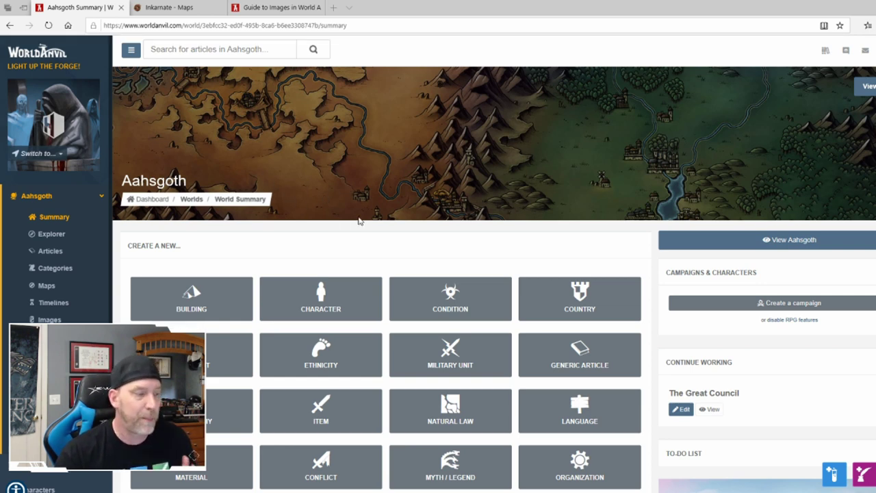
# Look over the article templates on the Aahsgoth world summary and collapse and re-expand the world's navigation list.
pyautogui.scroll(-1, 358, 220)
pyautogui.scroll(1, 359, 219)
pyautogui.scroll(-3, 358, 220)
pyautogui.scroll(3, 359, 219)
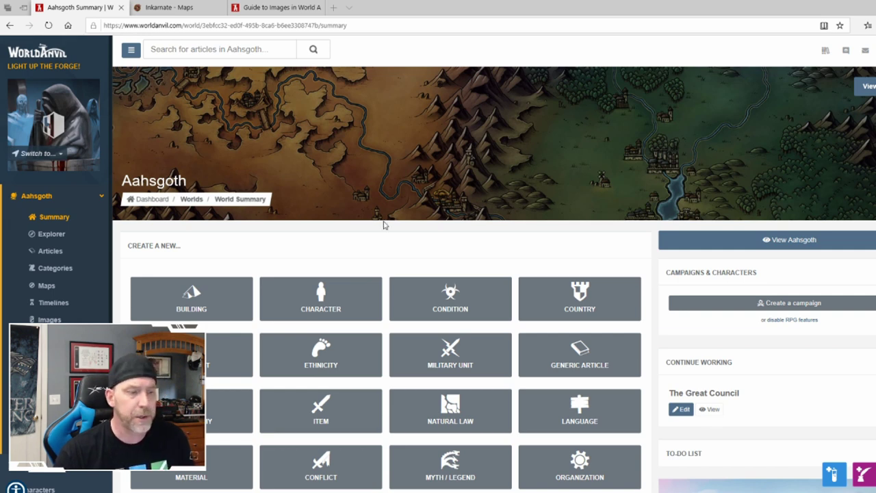
pyautogui.scroll(-2, 431, 219)
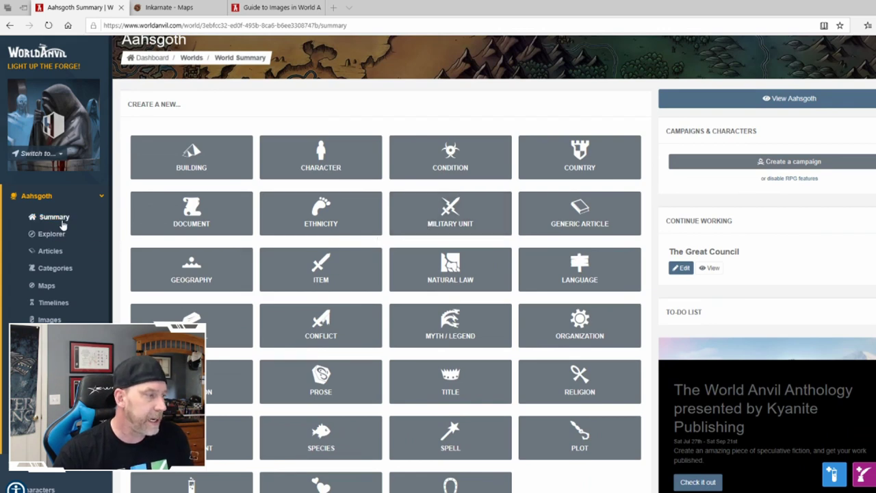
pyautogui.click(102, 199)
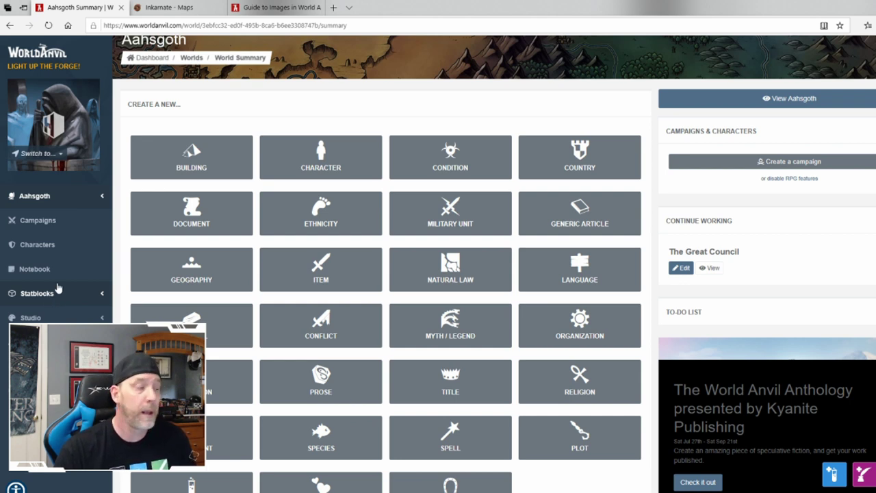
pyautogui.click(94, 199)
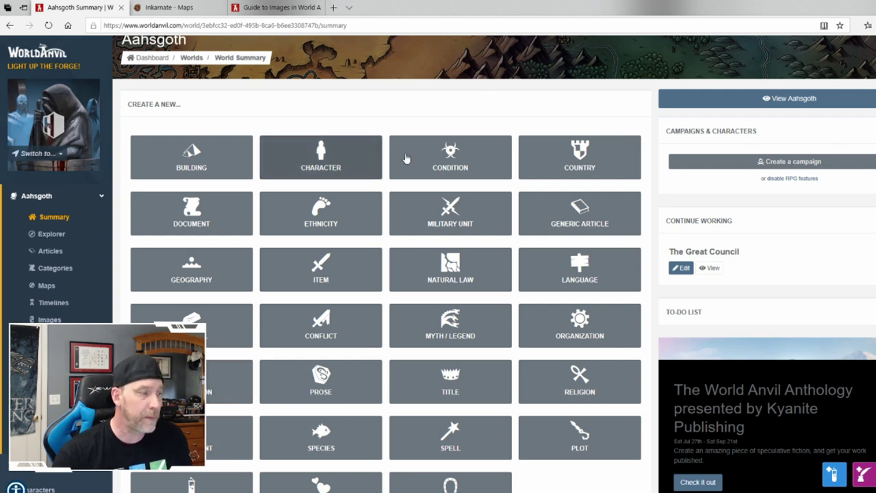
pyautogui.scroll(-1, 541, 342)
pyautogui.scroll(3, 483, 347)
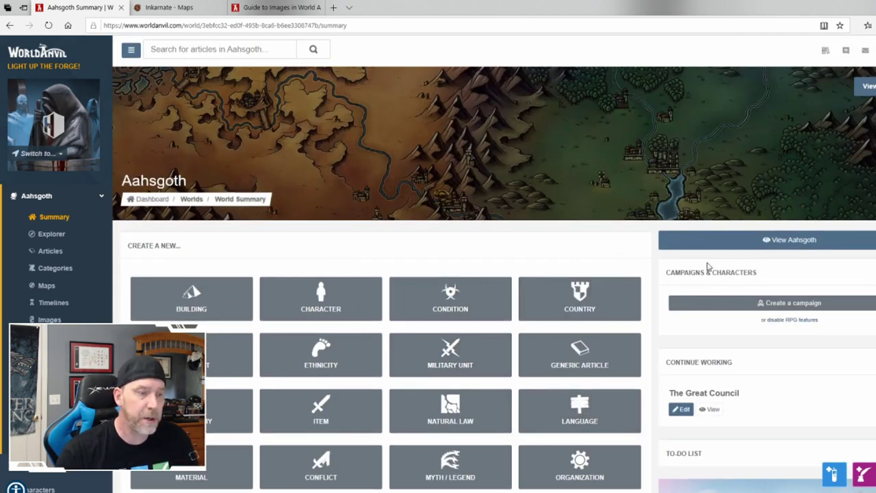
# View Aahsgoth's public homepage and examine its introduction, recent articles and social media sections.
pyautogui.click(775, 248)
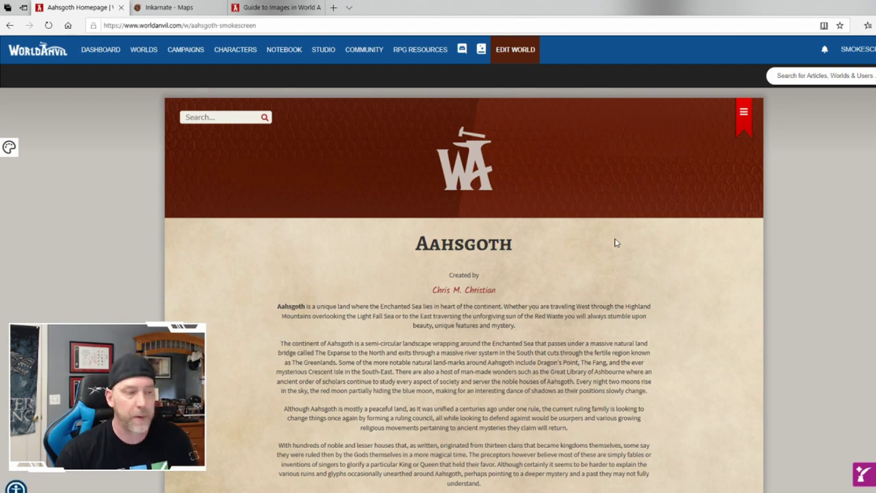
pyautogui.scroll(-1, 530, 241)
pyautogui.scroll(-2, 531, 241)
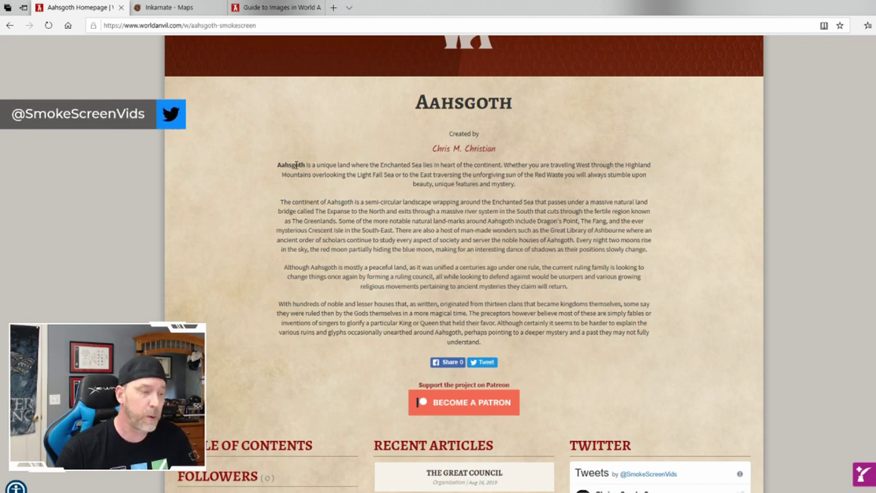
pyautogui.scroll(-2, 452, 253)
pyautogui.scroll(-1, 464, 260)
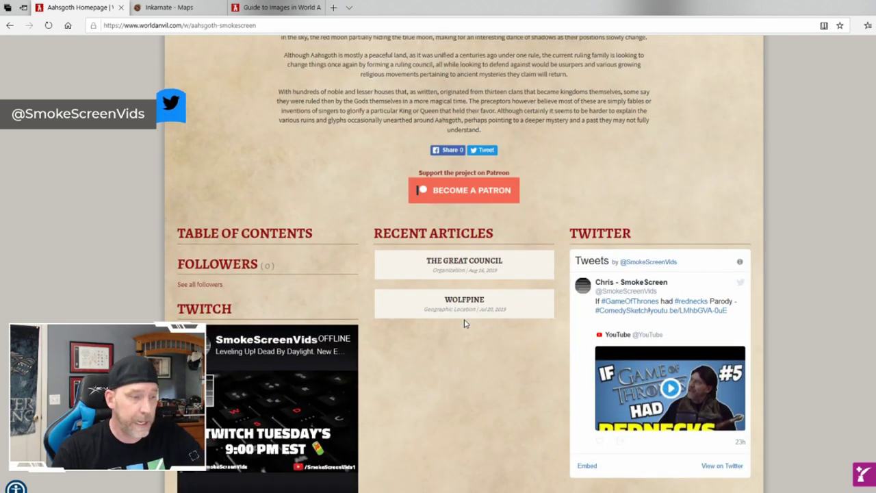
pyautogui.scroll(-1, 464, 322)
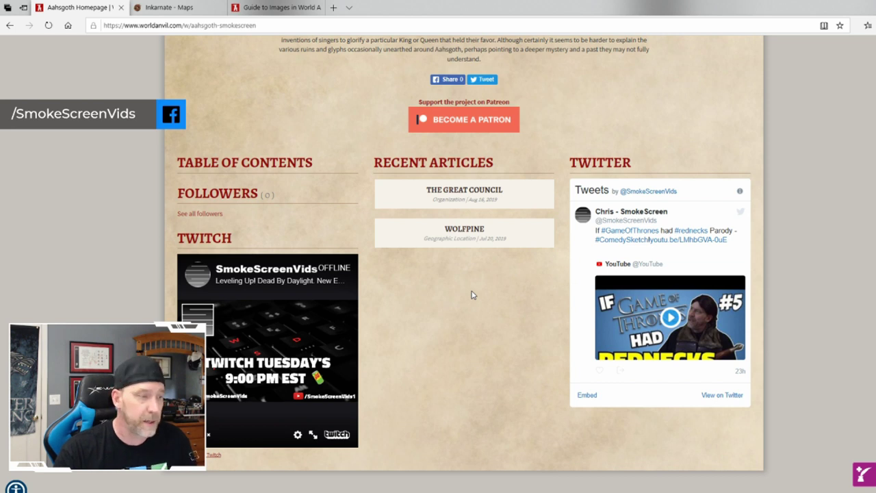
pyautogui.scroll(1, 471, 295)
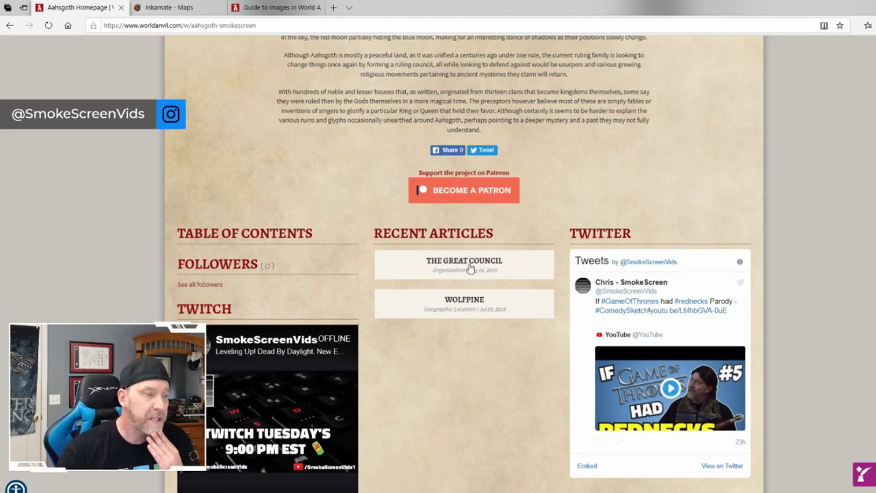
pyautogui.scroll(1, 468, 282)
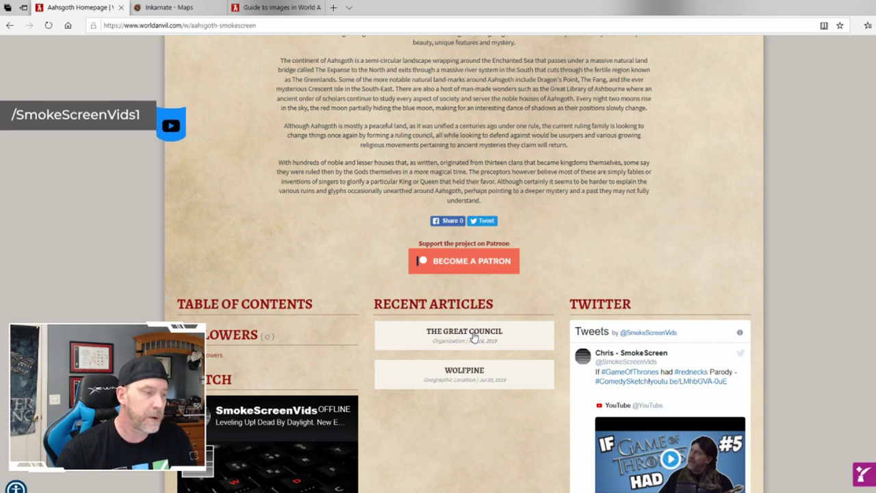
# Read the Wolfpine article, follow its Vaegomar parent location link and return to Wolfpine.
pyautogui.click(464, 373)
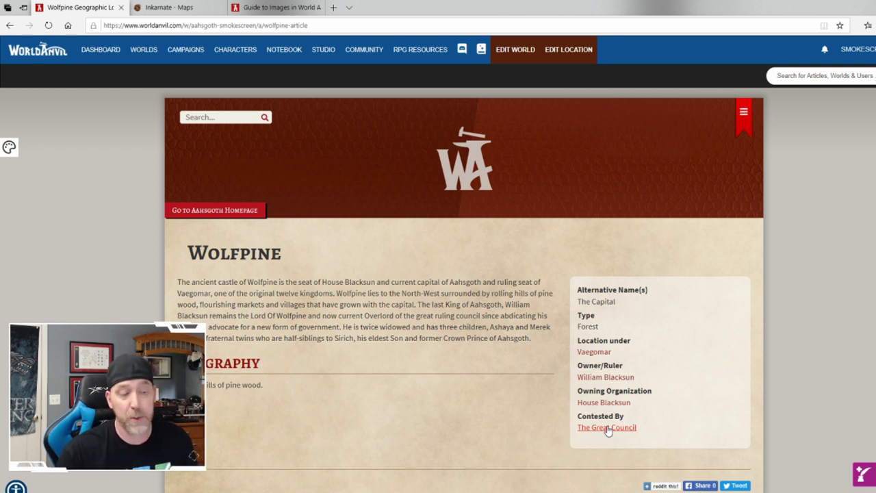
pyautogui.click(594, 352)
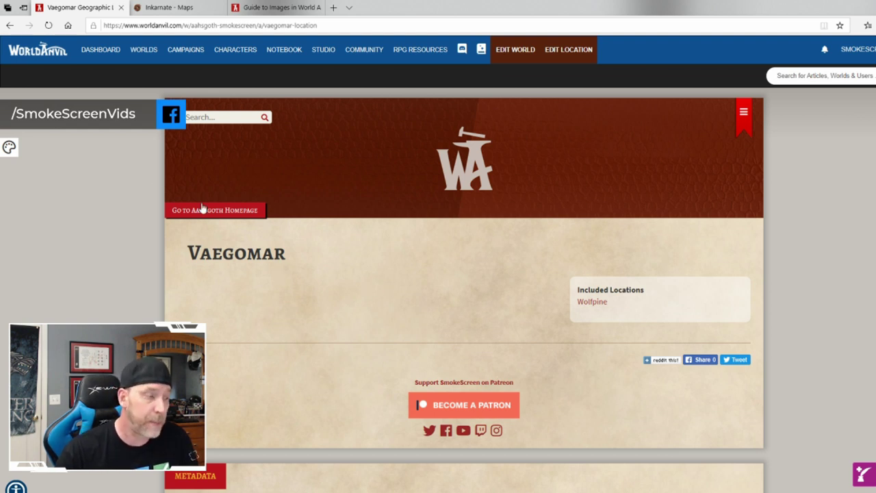
pyautogui.click(9, 26)
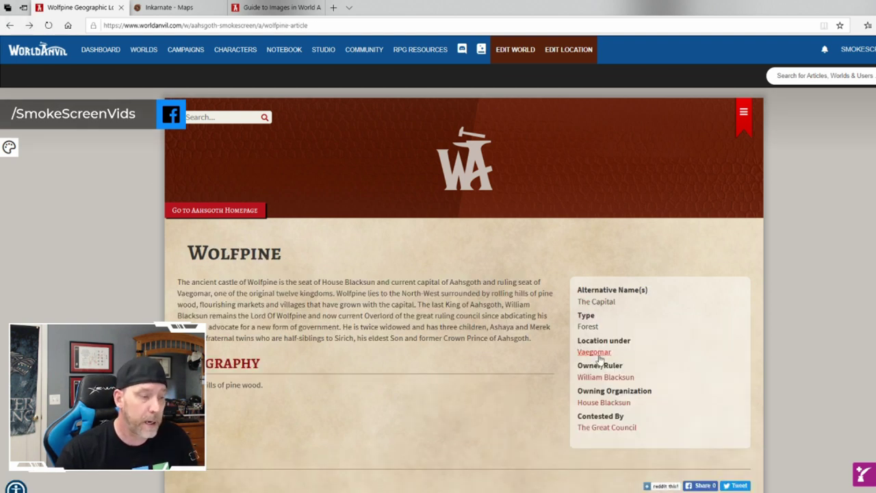
# View The Great Council article, follow its council leader link and return to the organization article.
pyautogui.click(602, 428)
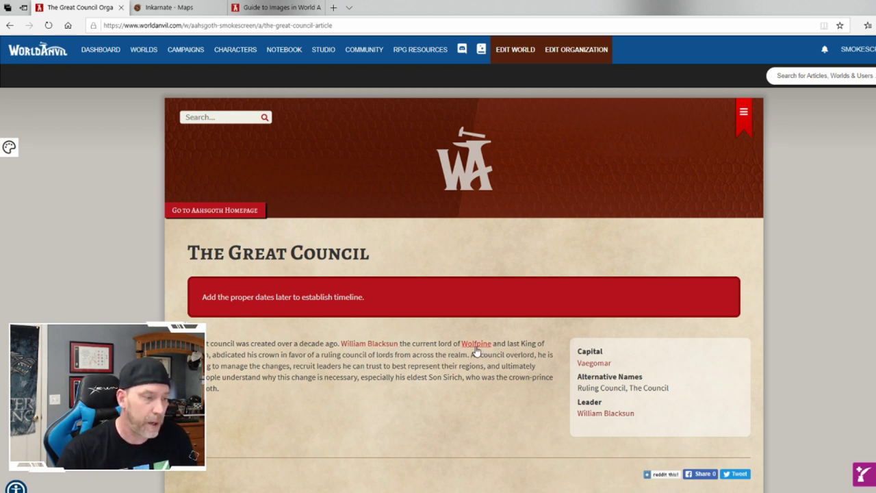
pyautogui.click(375, 344)
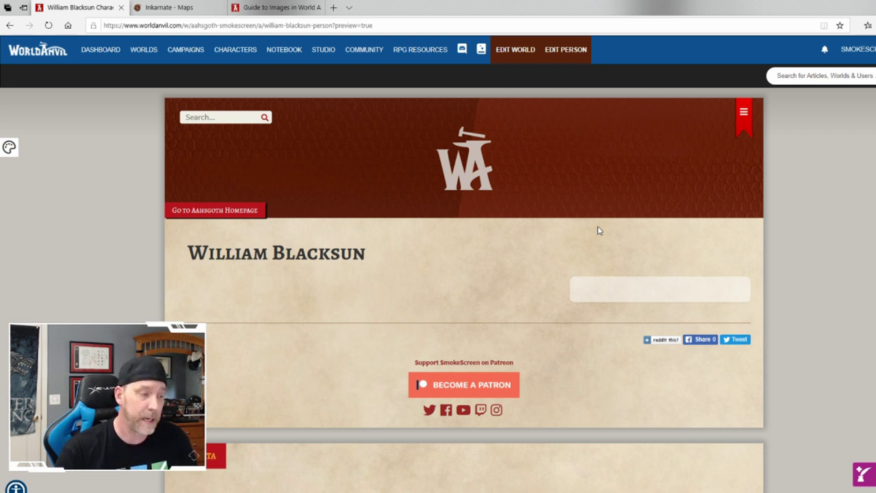
pyautogui.hotkey('alt', 'Left')
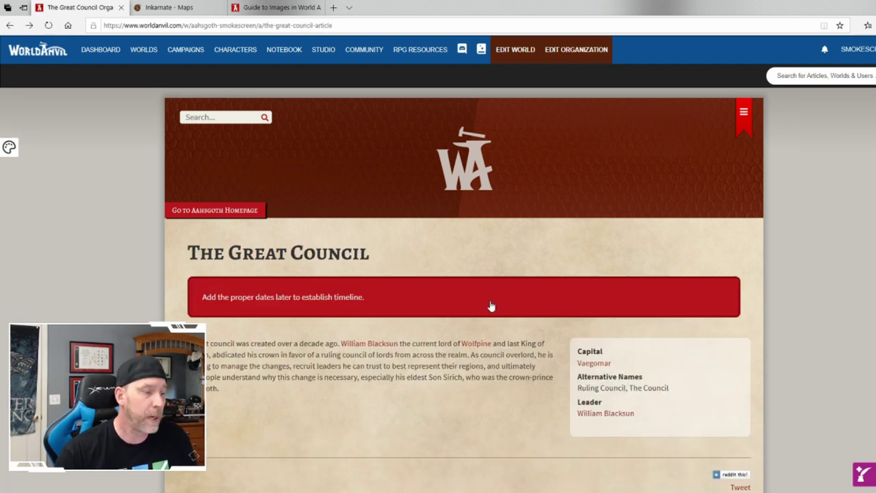
# Open the Aahsgoth world for editing and review its introduction and description text.
pyautogui.click(518, 53)
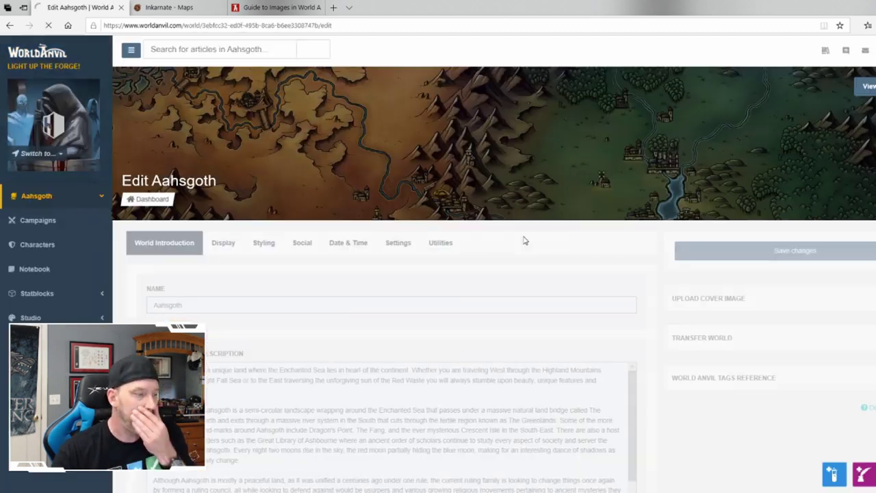
pyautogui.scroll(-3, 373, 363)
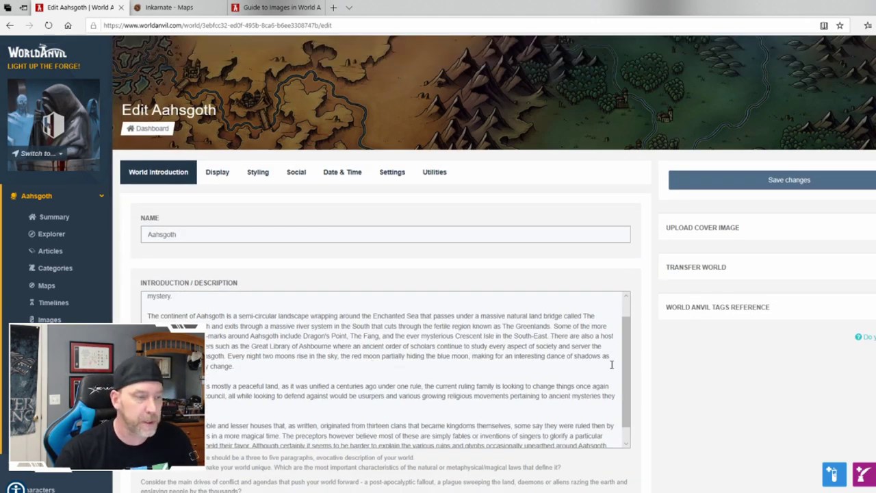
pyautogui.scroll(-3, 698, 375)
pyautogui.scroll(1, 698, 375)
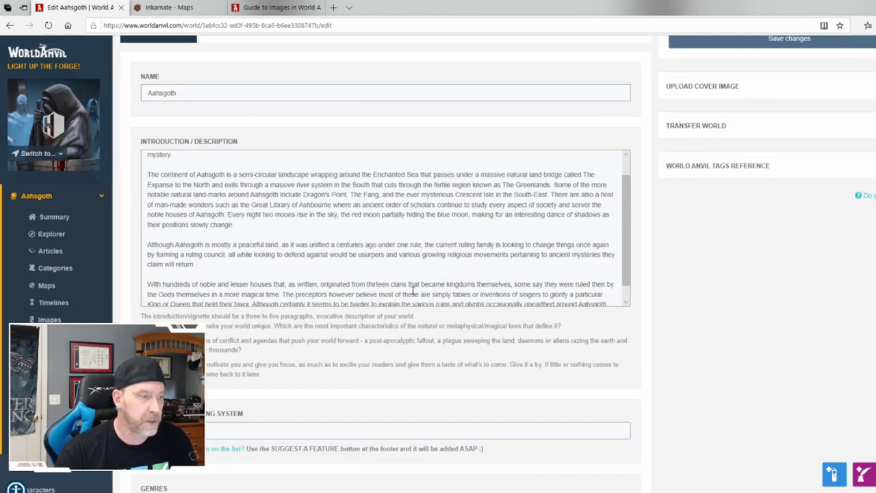
pyautogui.scroll(4, 411, 289)
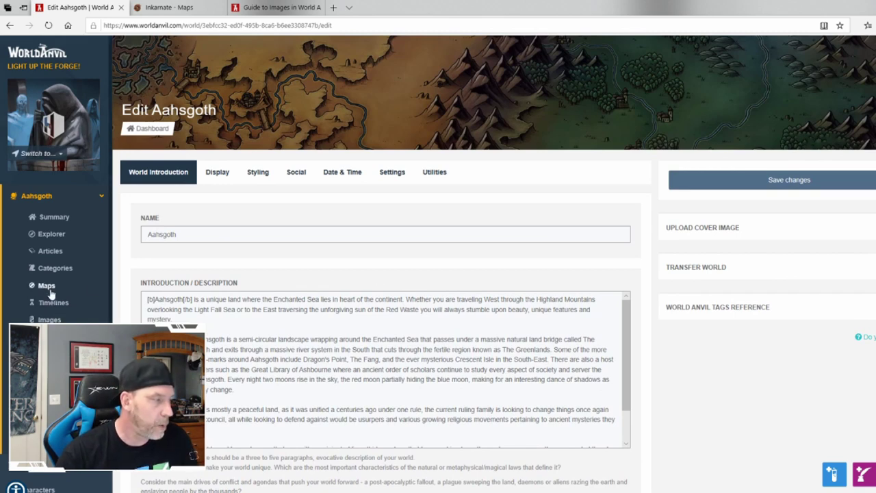
# Open The Great Council for editing from Aahsgoth's article list.
pyautogui.click(52, 250)
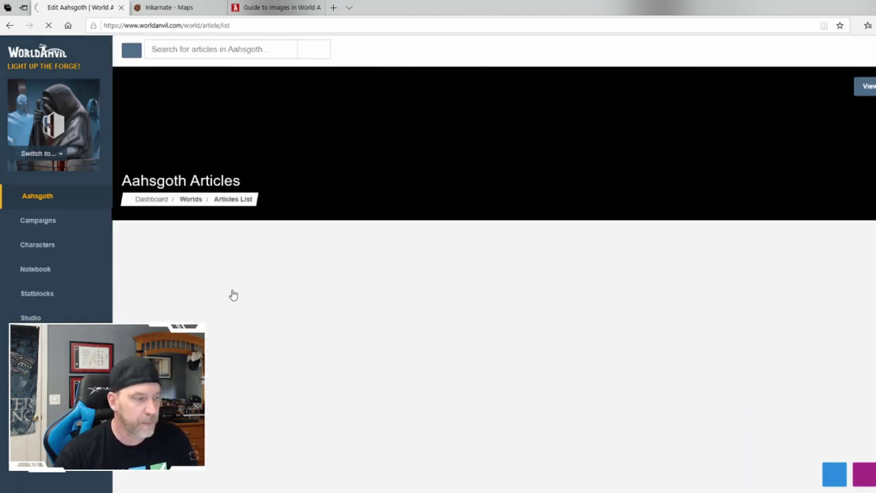
pyautogui.scroll(-2, 520, 315)
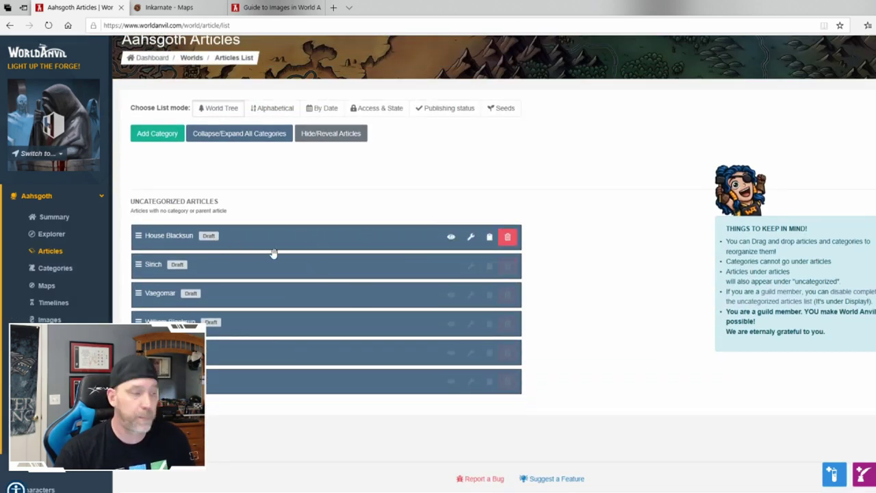
pyautogui.click(472, 354)
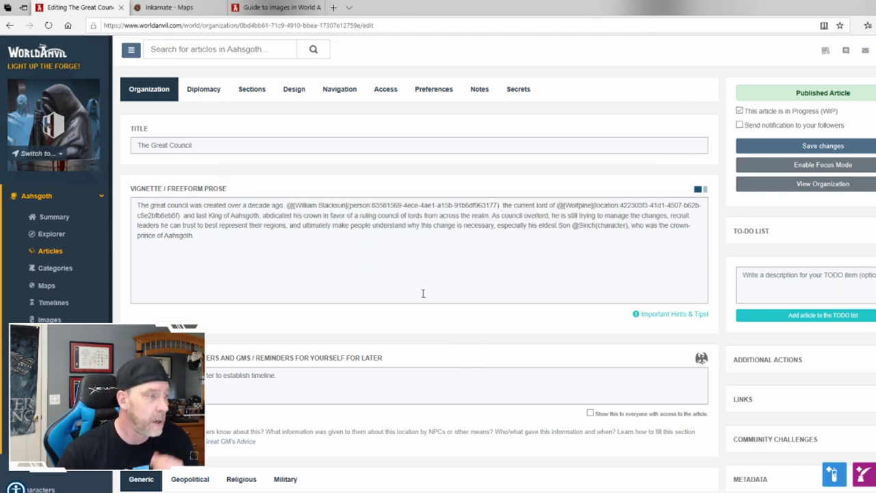
# Delete the linked person mention after "over a decade ago." in The Great Council's vignette.
pyautogui.click(501, 206)
pyautogui.click(500, 220)
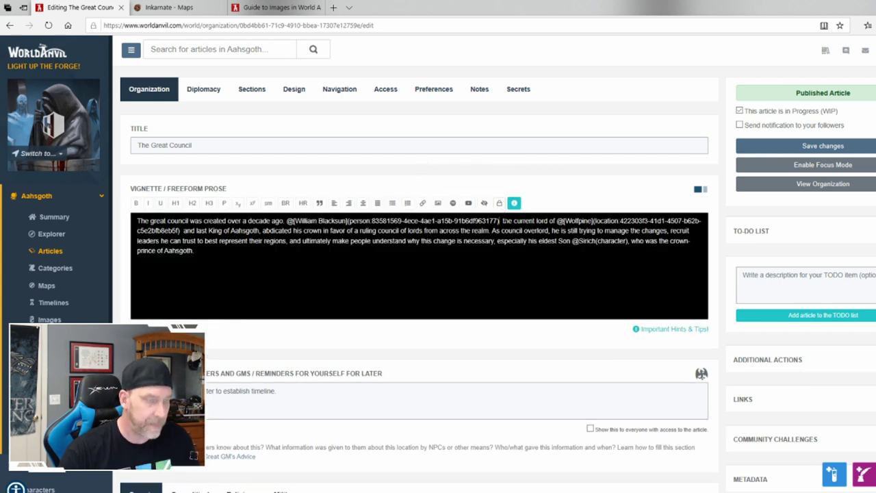
pyautogui.press('BackSpace')
pyautogui.press('BackSpace')
pyautogui.press('BackSpace')
pyautogui.press('BackSpace')
pyautogui.press('BackSpace')
pyautogui.press('BackSpace')
pyautogui.press('BackSpace')
pyautogui.press('BackSpace')
pyautogui.press('BackSpace')
pyautogui.press('BackSpace')
pyautogui.press('BackSpace')
pyautogui.press('BackSpace')
pyautogui.press('BackSpace')
pyautogui.press('BackSpace')
pyautogui.press('BackSpace')
pyautogui.press('BackSpace')
pyautogui.press('BackSpace')
pyautogui.press('BackSpace')
pyautogui.press('BackSpace')
pyautogui.press('BackSpace')
pyautogui.press('BackSpace')
pyautogui.press('BackSpace')
pyautogui.press('BackSpace')
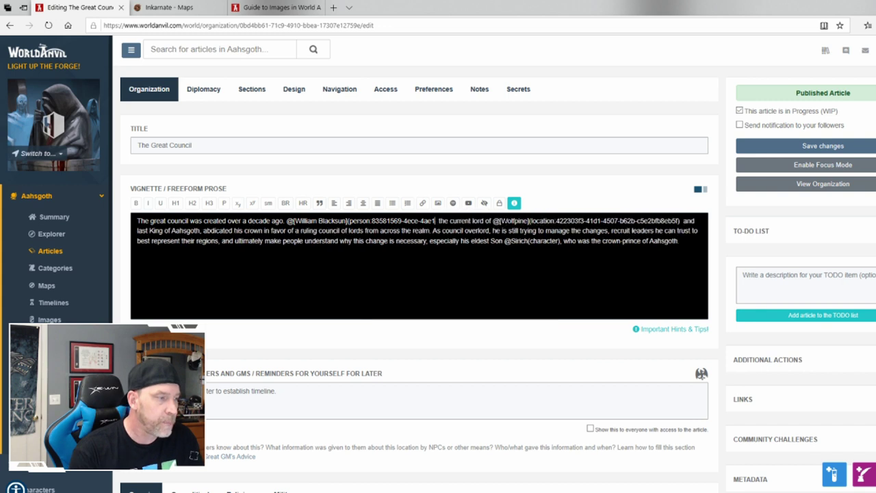
pyautogui.press('BackSpace')
pyautogui.press('BackSpace')
pyautogui.press('BackSpace')
pyautogui.press('BackSpace')
pyautogui.press('BackSpace')
pyautogui.press('BackSpace')
pyautogui.press('BackSpace')
pyautogui.press('BackSpace')
pyautogui.press('BackSpace')
pyautogui.press('BackSpace')
pyautogui.press('BackSpace')
pyautogui.press('BackSpace')
pyautogui.press('BackSpace')
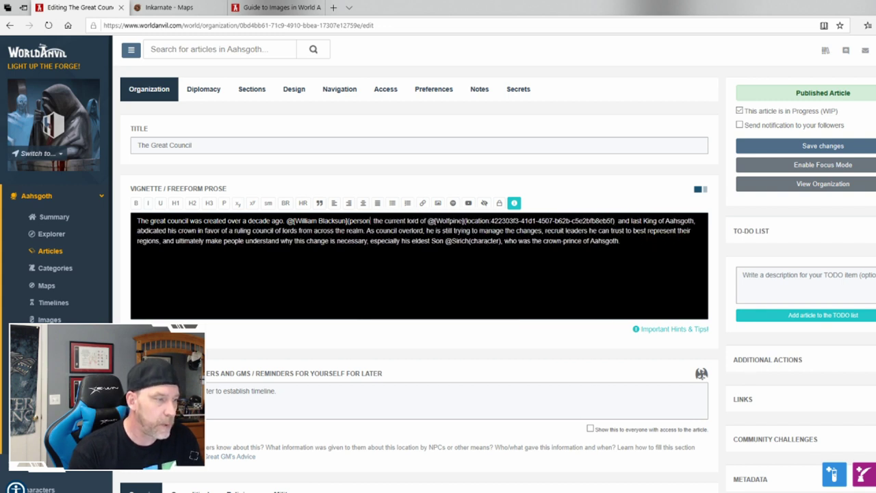
pyautogui.press('BackSpace')
pyautogui.press('BackSpace')
pyautogui.press('BackSpace')
pyautogui.press('BackSpace')
pyautogui.press('BackSpace')
pyautogui.press('BackSpace')
pyautogui.press('BackSpace')
pyautogui.press('BackSpace')
pyautogui.press('BackSpace')
pyautogui.press('BackSpace')
pyautogui.press('BackSpace')
pyautogui.press('BackSpace')
pyautogui.press('BackSpace')
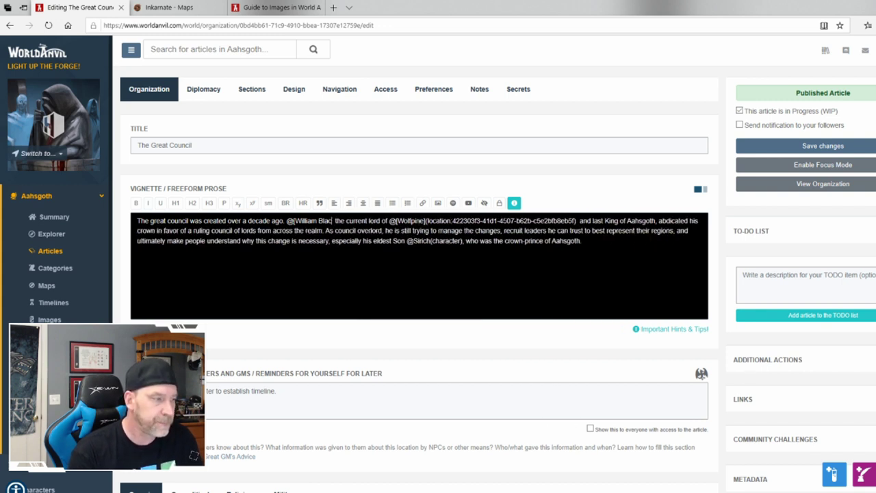
pyautogui.press('BackSpace')
pyautogui.press('BackSpace')
pyautogui.press('BackSpace')
pyautogui.press('BackSpace')
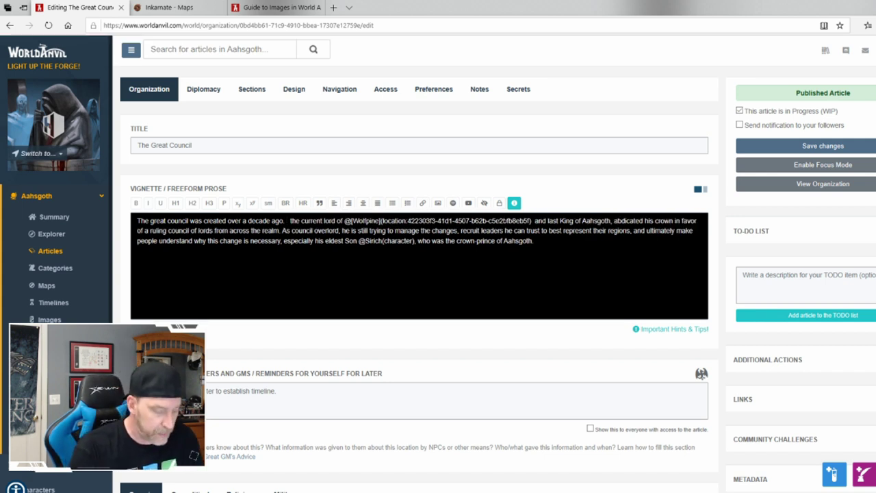
# Insert an @ mention linking the council leader's person article after "over a decade ago.", remove the surplus space and save the article.
pyautogui.write('@Wi')
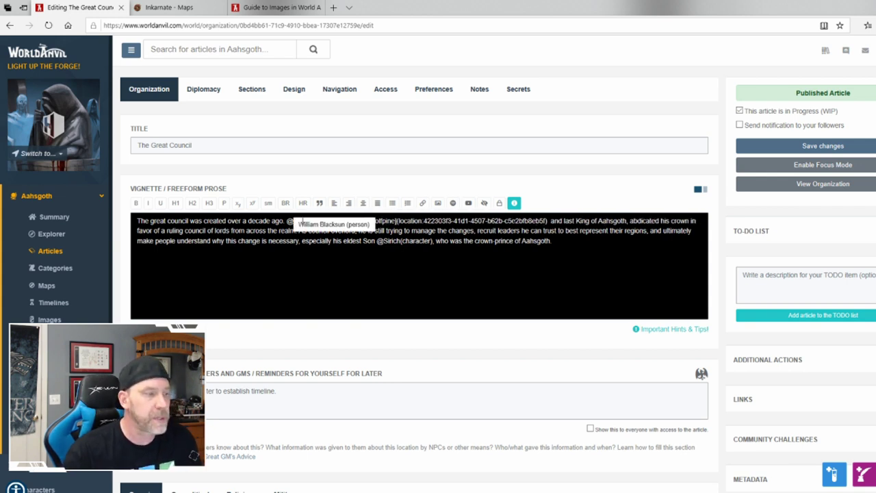
pyautogui.click(335, 225)
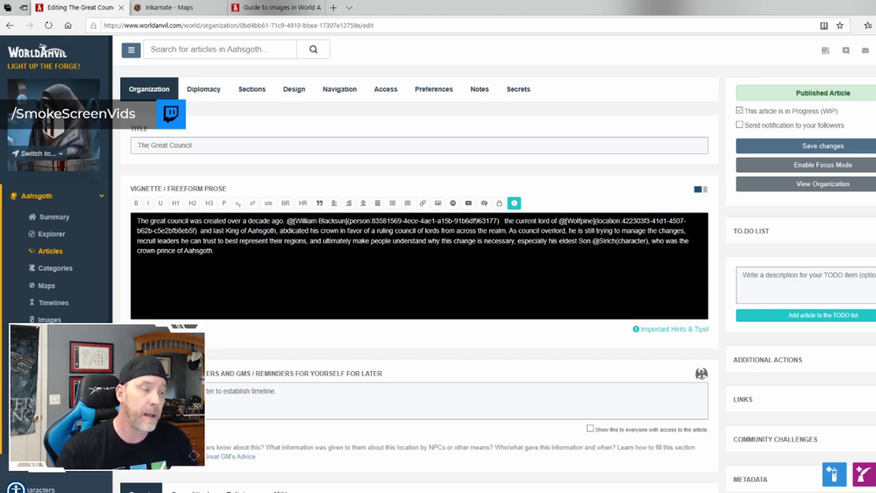
pyautogui.press('BackSpace')
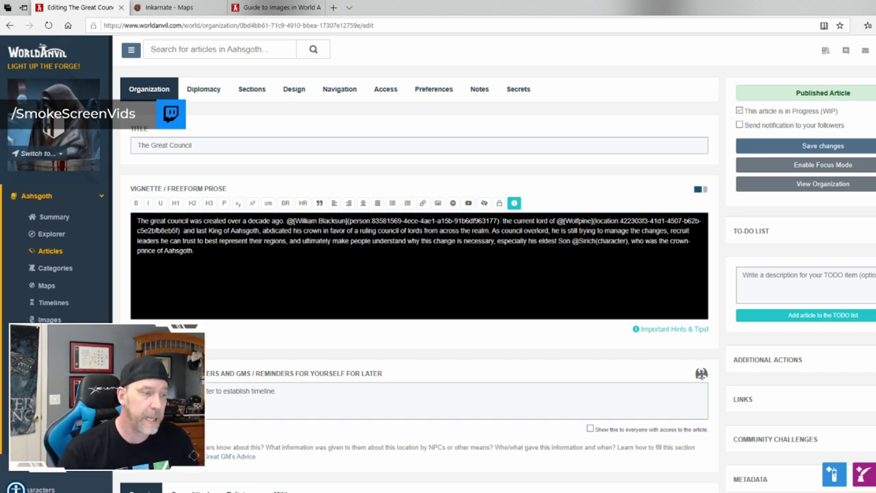
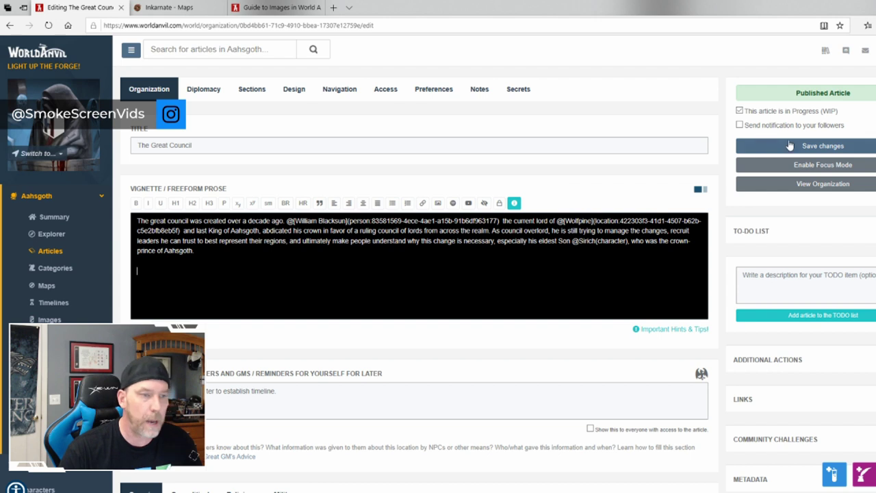
pyautogui.click(791, 146)
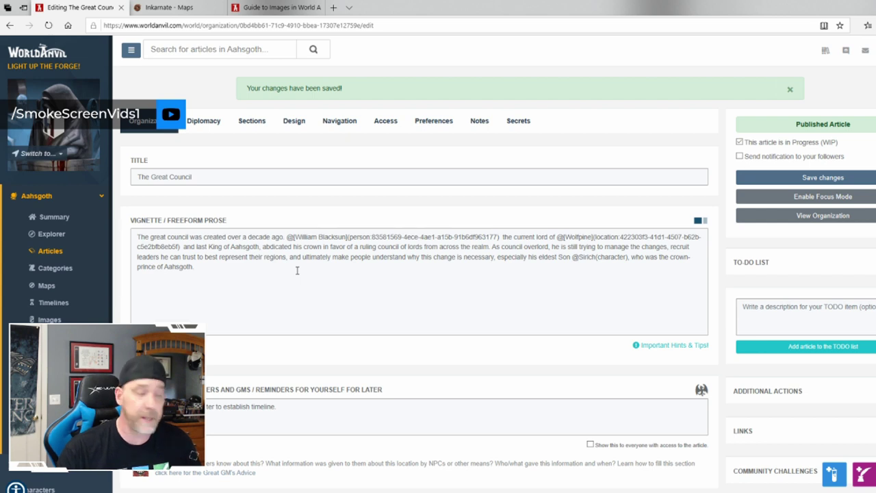
# Open Aahsgoth's image library and copy the ID of the uploaded image.
pyautogui.click(49, 319)
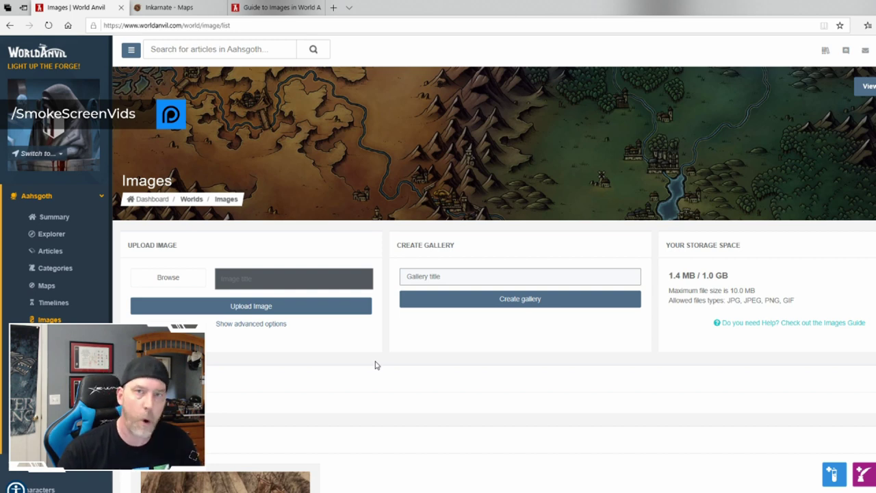
pyautogui.scroll(-3, 376, 363)
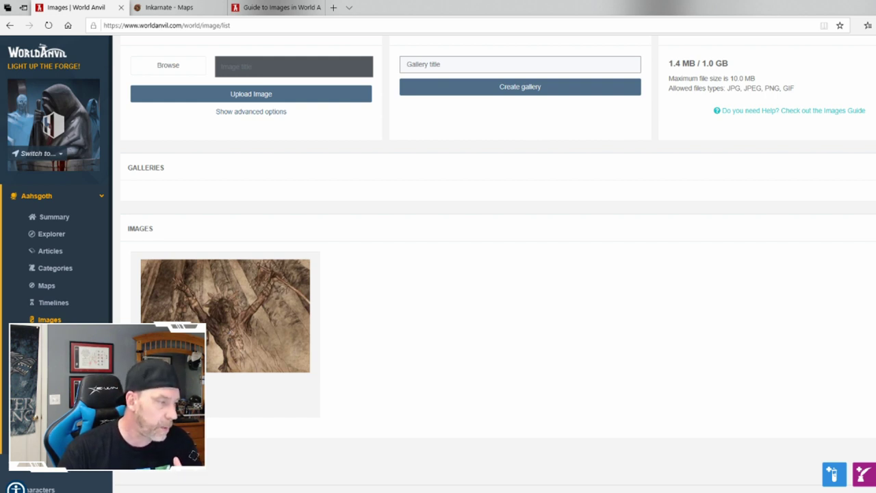
pyautogui.rightClick(203, 391)
pyautogui.click(218, 400)
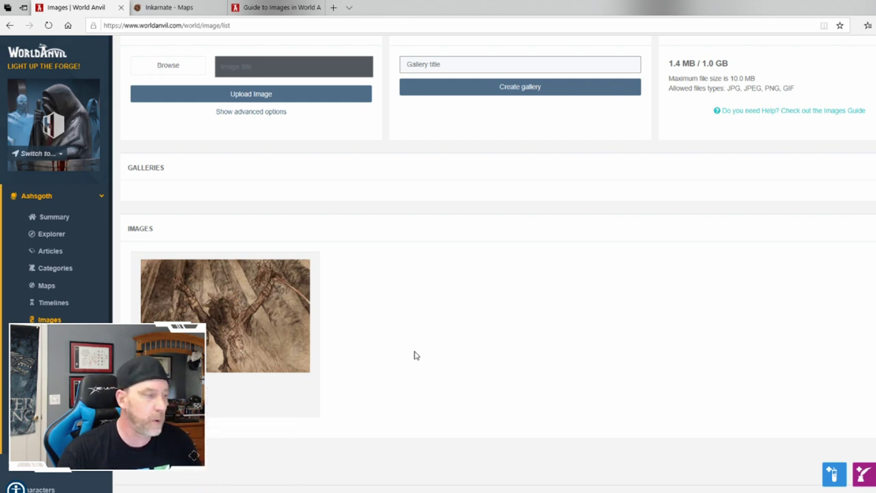
# Open The Great Council for editing from Aahsgoth's article list.
pyautogui.click(51, 252)
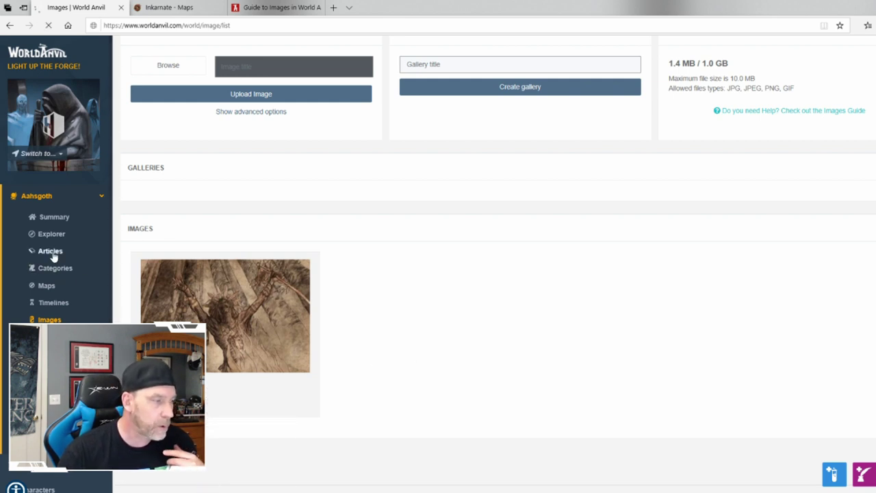
pyautogui.scroll(-2, 483, 311)
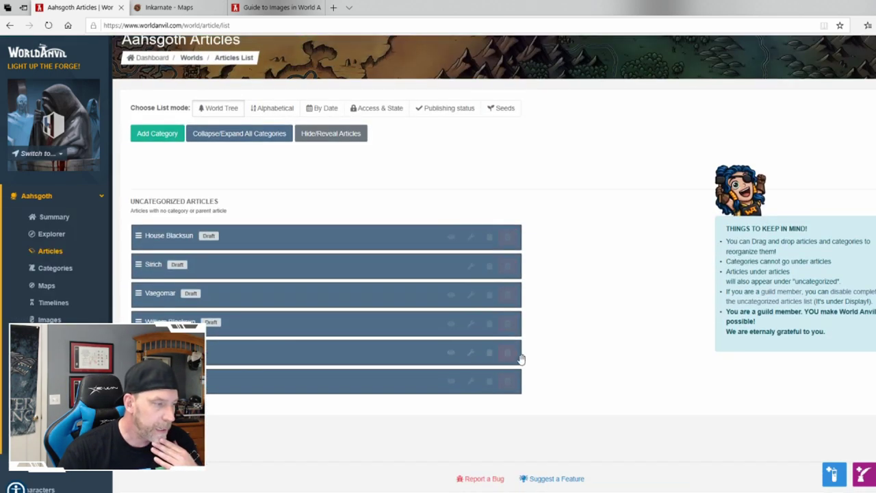
pyautogui.click(471, 353)
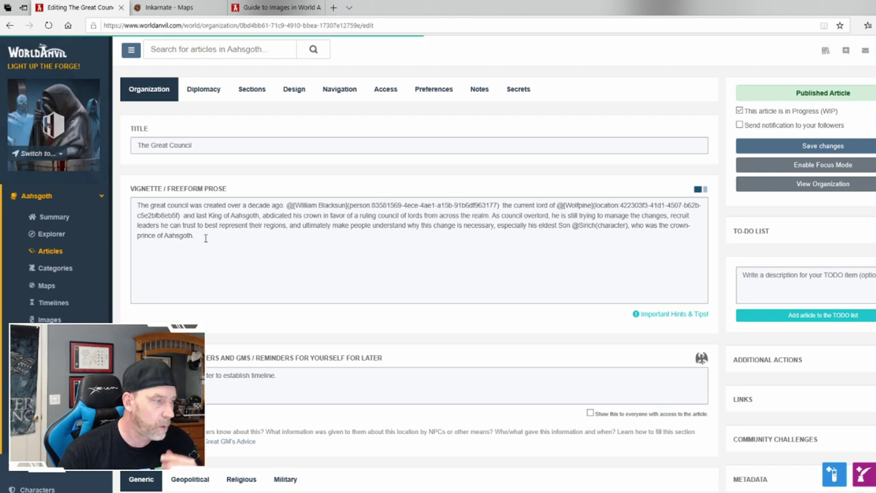
# Insert the image tag [img:471694] below The Great Council's vignette text, separated by a blank line, and save the article.
pyautogui.click(194, 251)
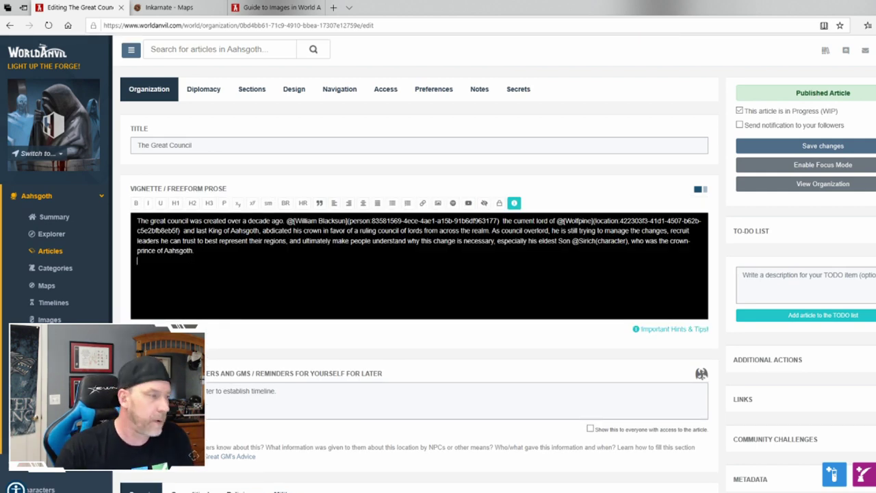
pyautogui.press('Return')
pyautogui.press('Return')
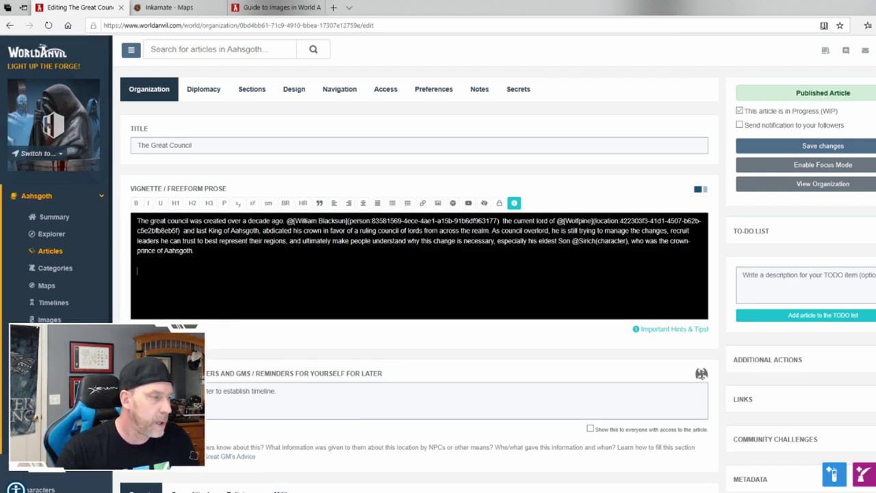
pyautogui.click(438, 203)
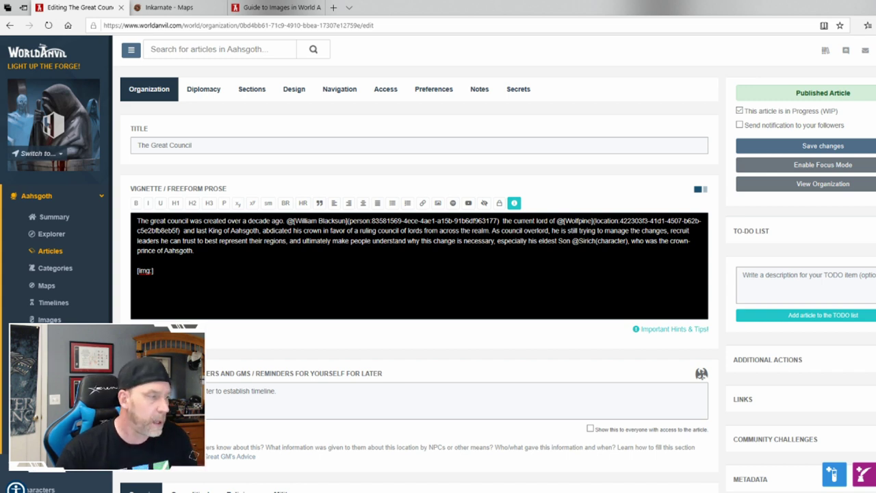
pyautogui.write('471694')
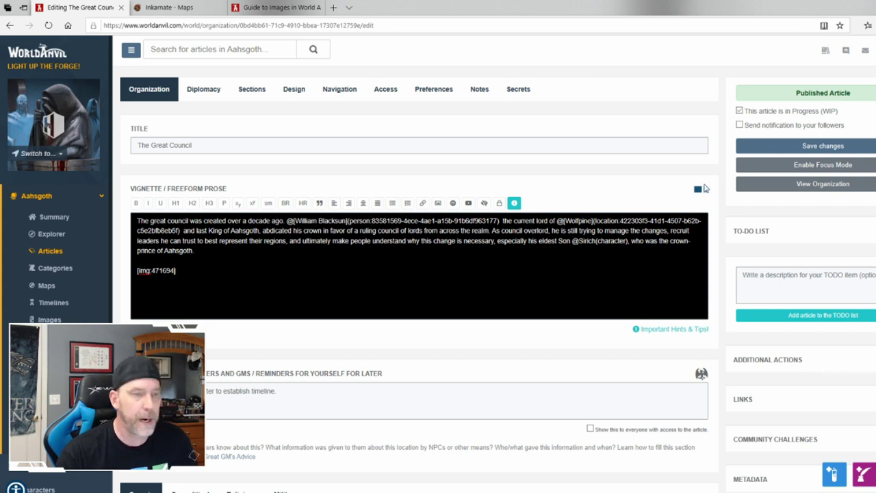
pyautogui.click(755, 149)
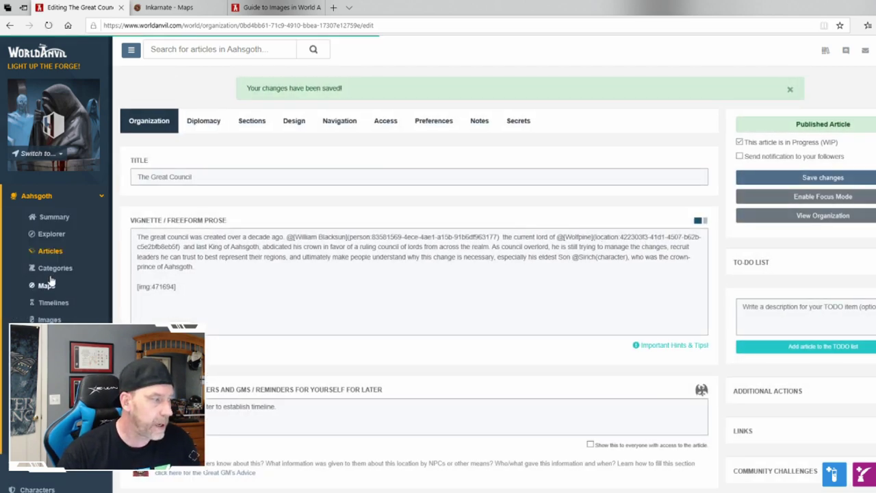
# View The Great Council's article page to check the inserted image, and return to the article list.
pyautogui.click(51, 250)
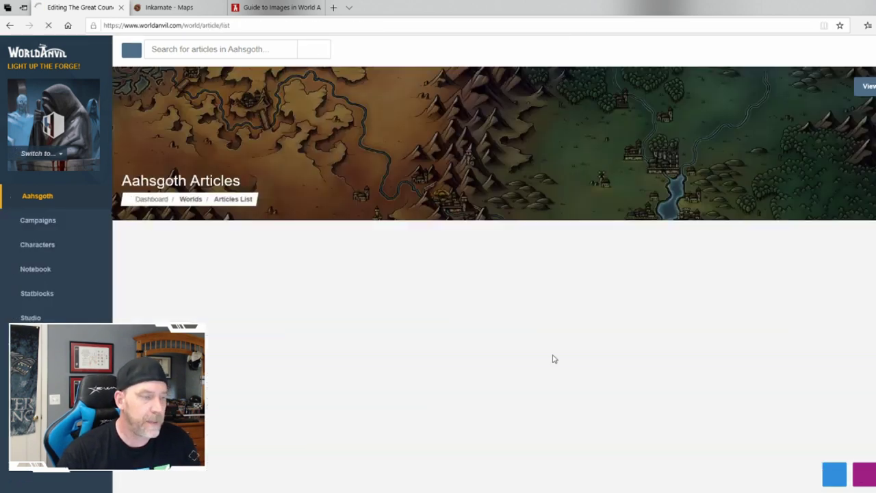
pyautogui.scroll(-2, 563, 358)
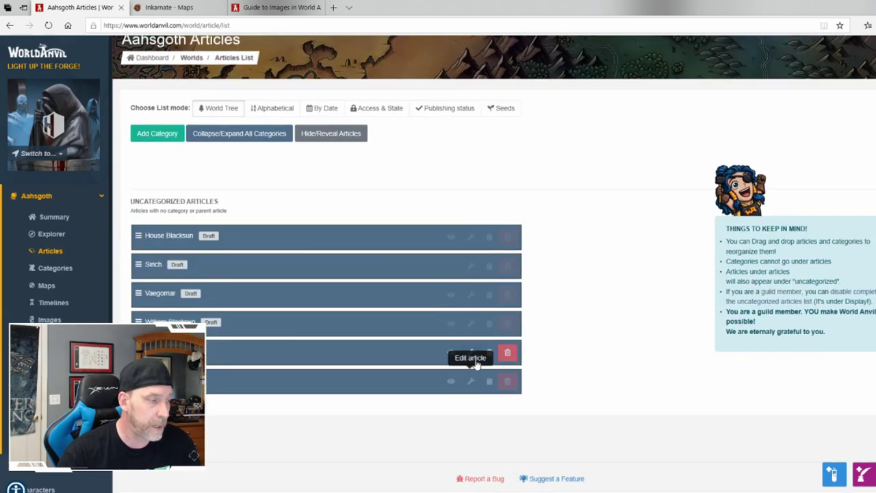
pyautogui.click(451, 352)
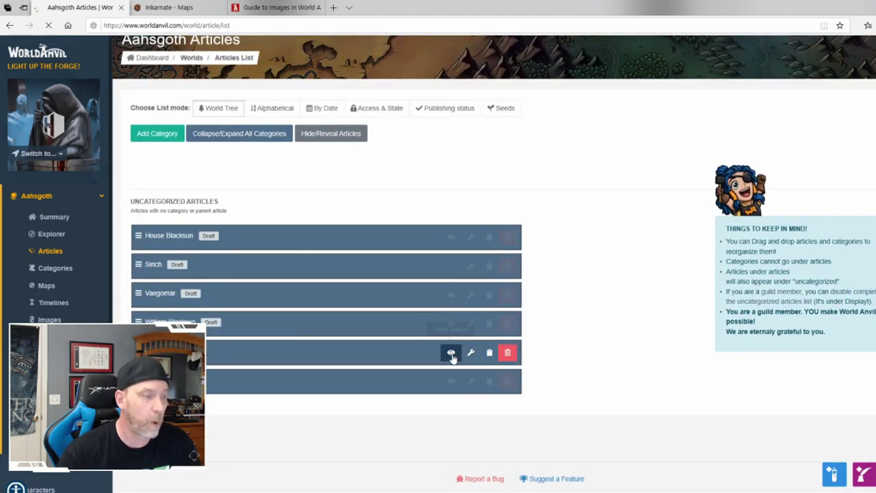
pyautogui.scroll(-3, 478, 349)
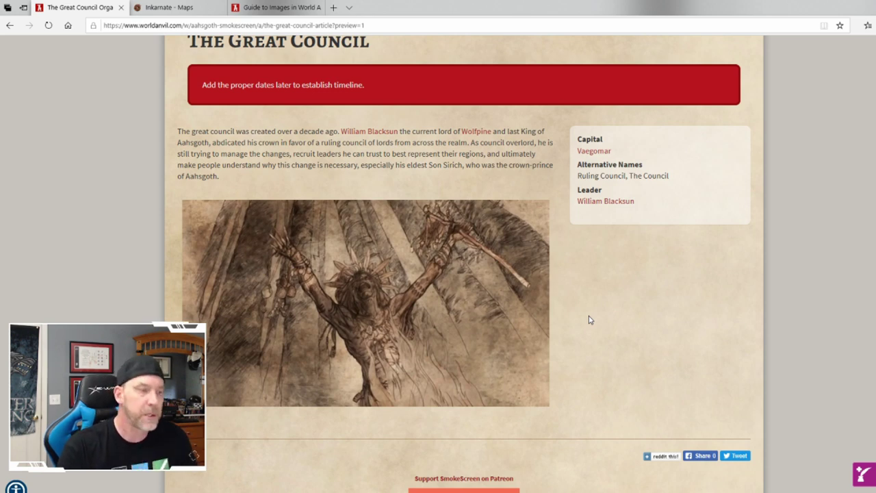
pyautogui.hotkey('alt', 'Left')
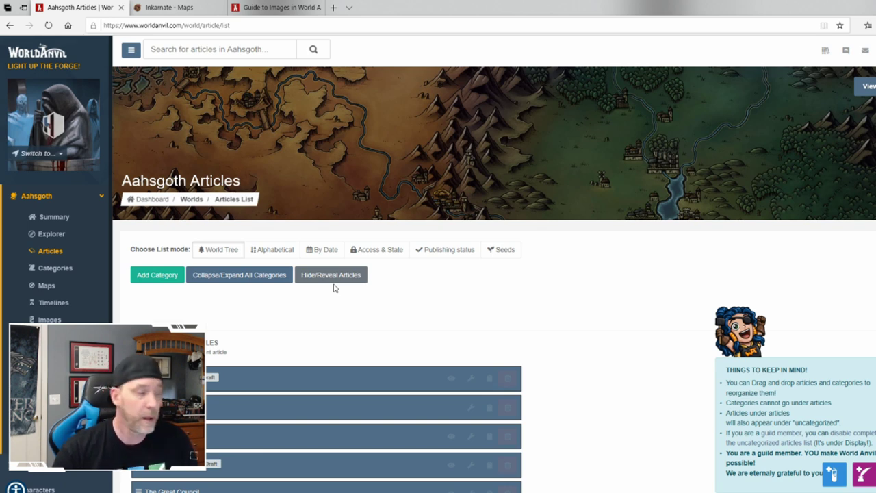
# Open the eldest son's draft character article for editing and add his house's surname to the title.
pyautogui.scroll(-1, 367, 383)
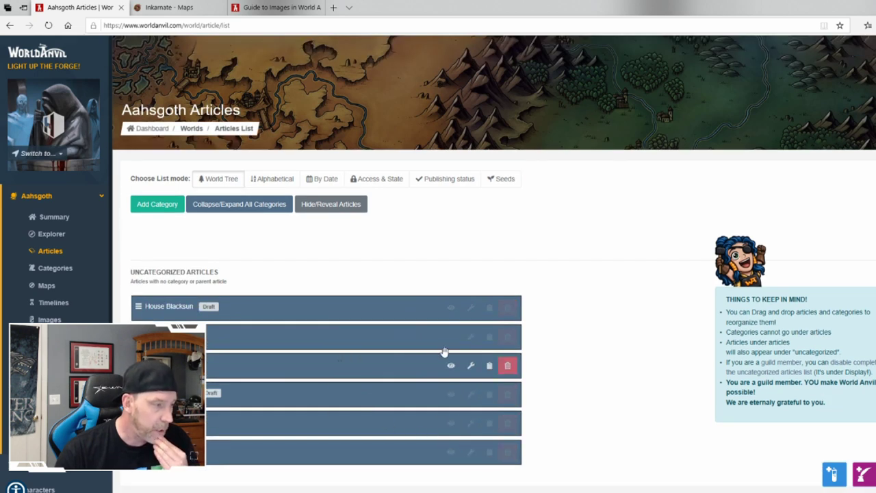
pyautogui.click(471, 338)
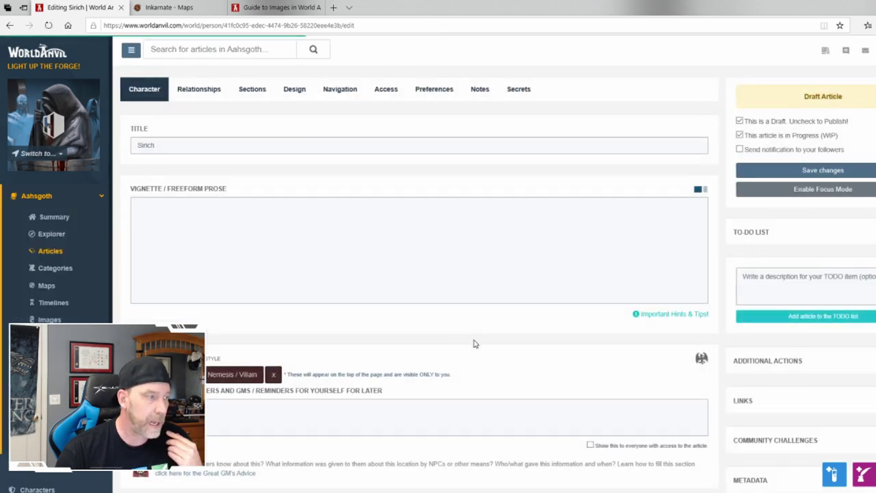
pyautogui.click(348, 150)
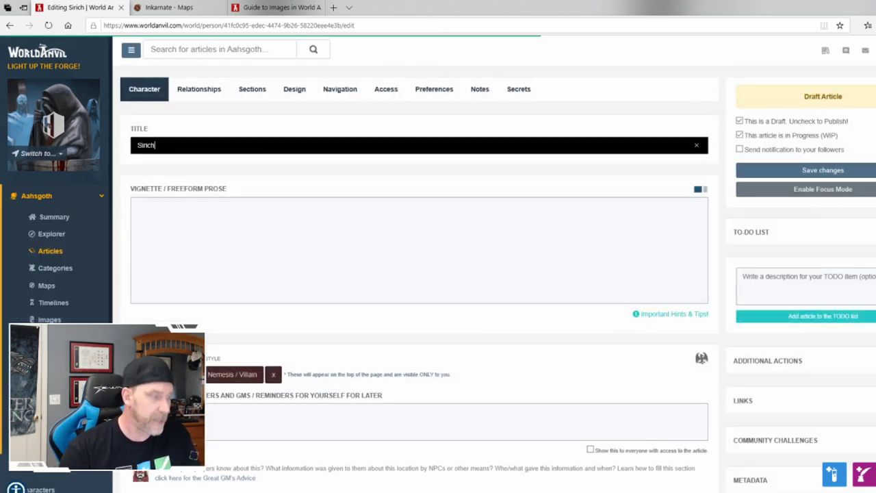
pyautogui.write('B')
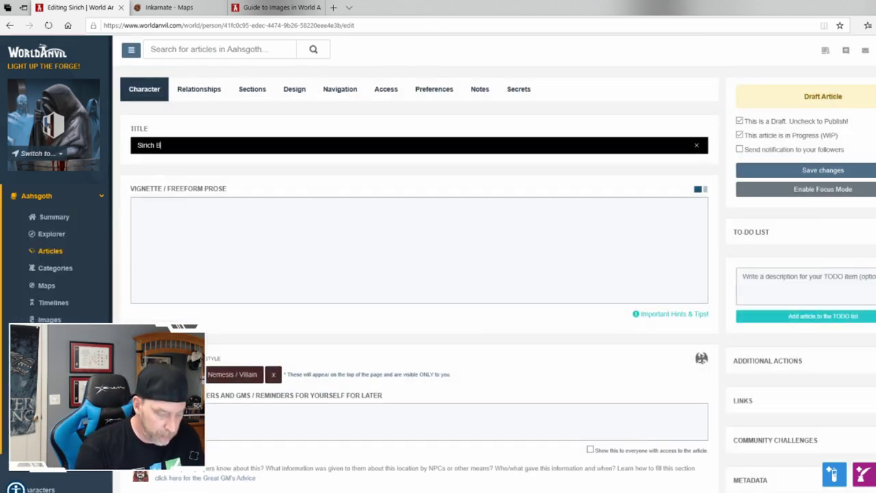
pyautogui.write('lack')
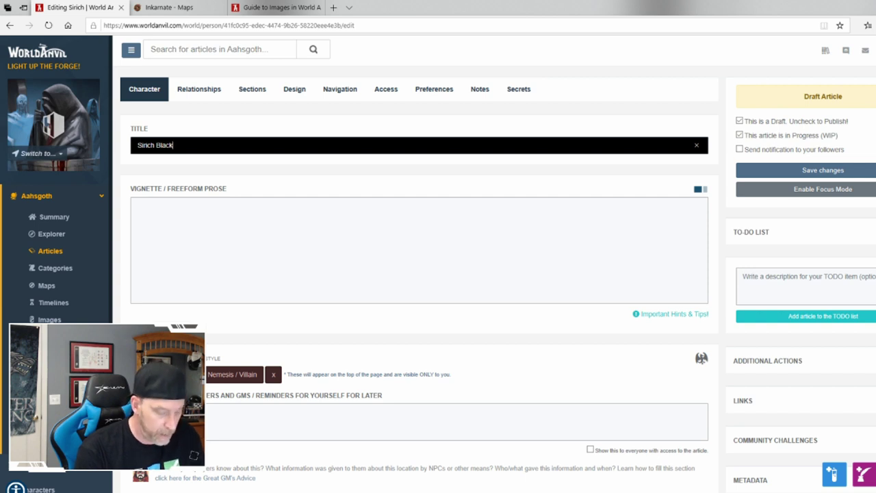
pyautogui.write('son')
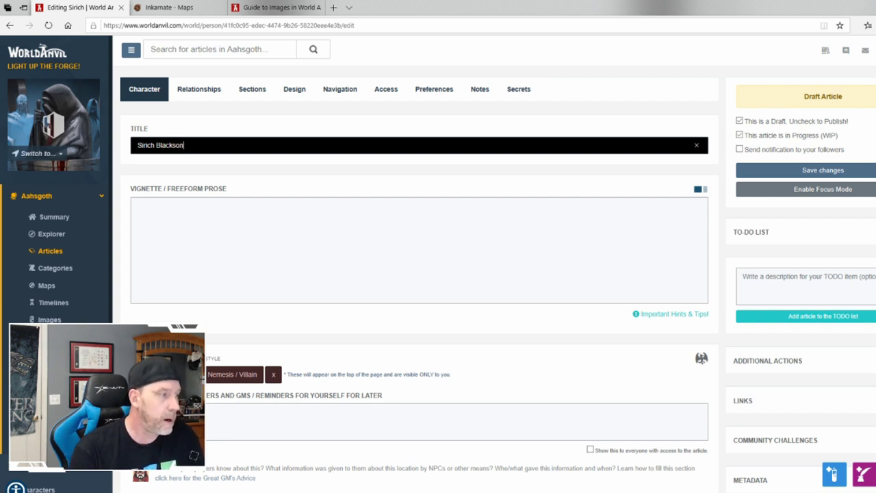
pyautogui.press('BackSpace')
pyautogui.press('BackSpace')
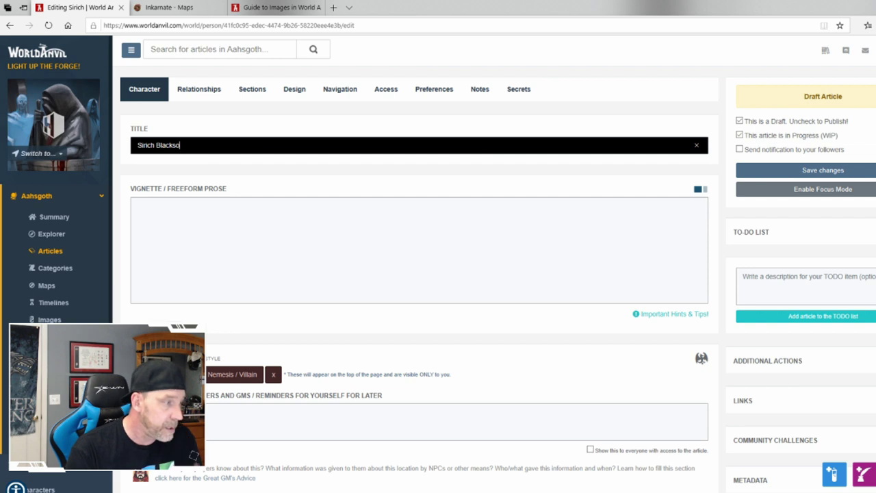
pyautogui.write('un')
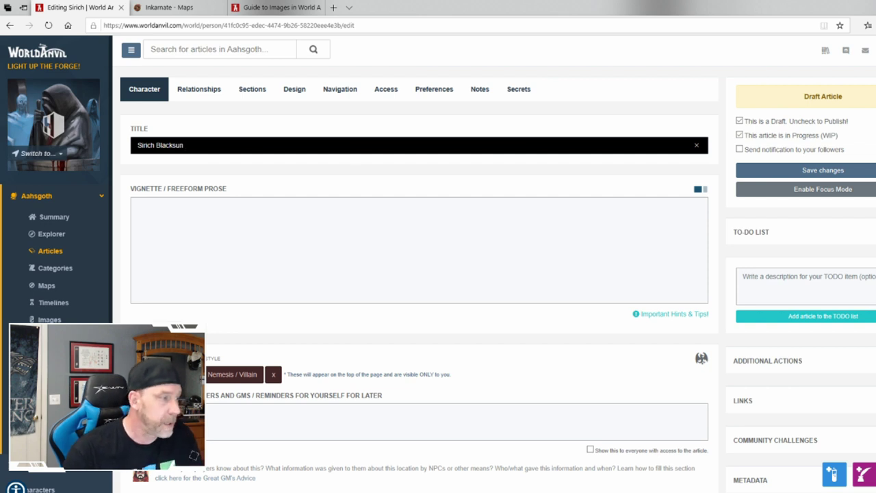
# Write a vignette sentence calling the character "the eldest Son of" the council leader, with an @ mention linking the leader's person article.
pyautogui.click(256, 217)
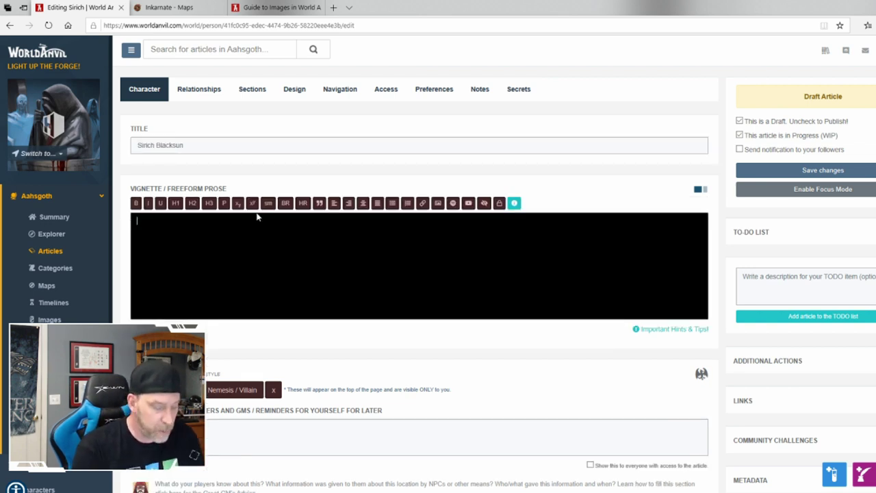
pyautogui.write('Siric')
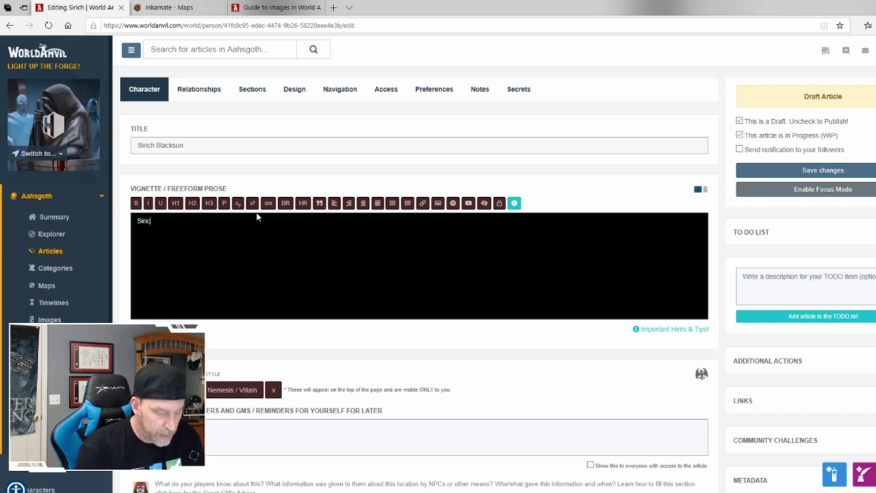
pyautogui.write('h is ')
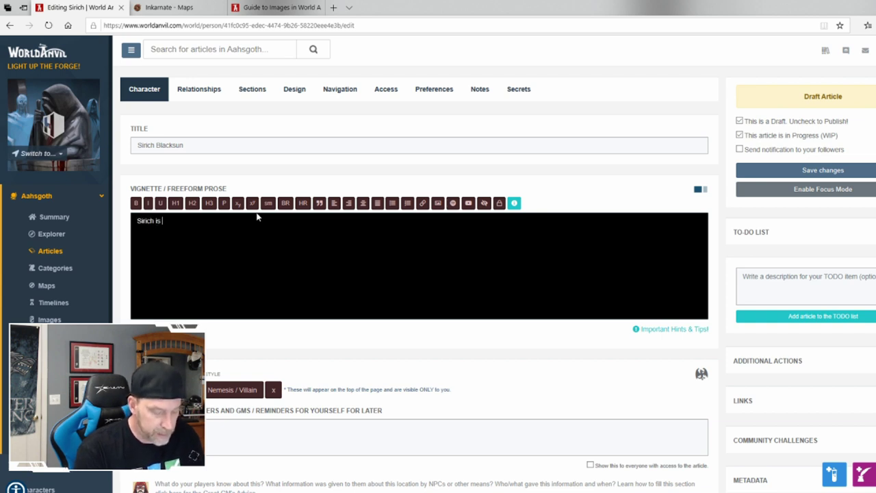
pyautogui.write('the eldest')
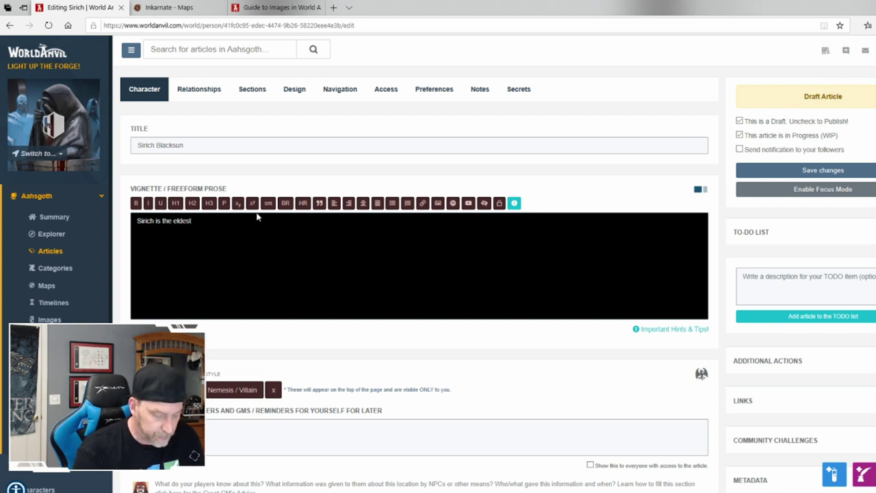
pyautogui.write(' Son of ')
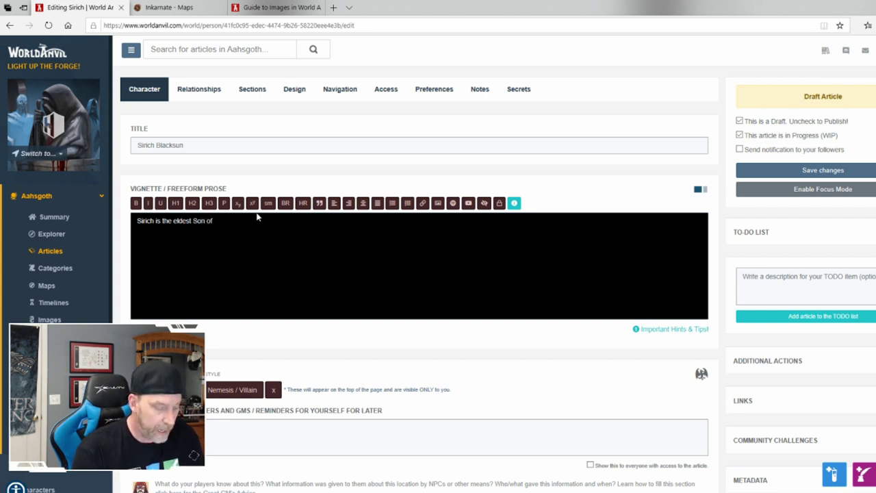
pyautogui.write('@Wil')
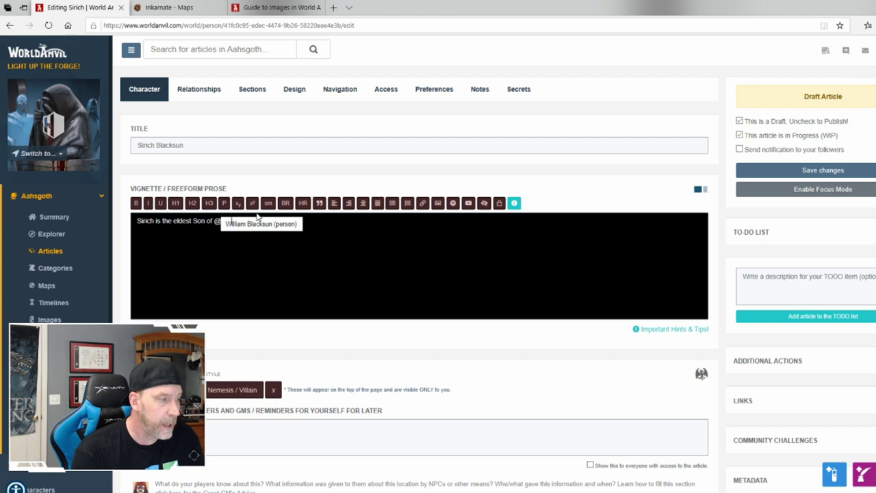
pyautogui.click(264, 224)
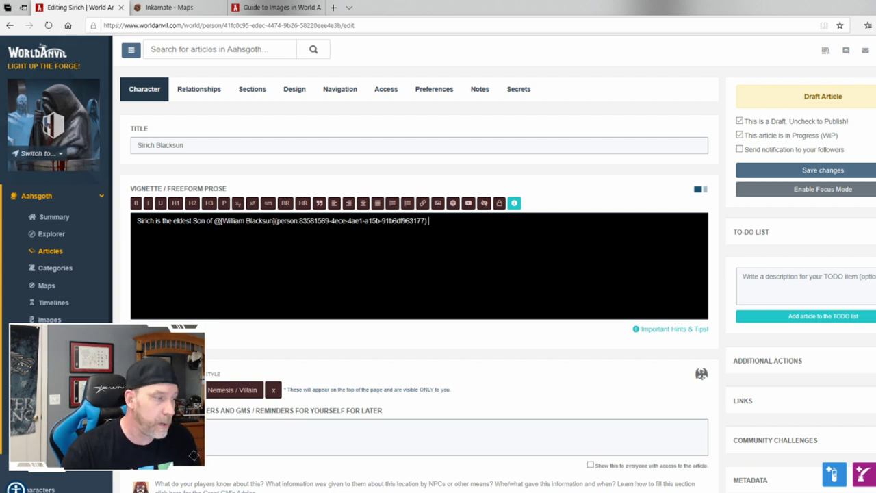
pyautogui.write('.')
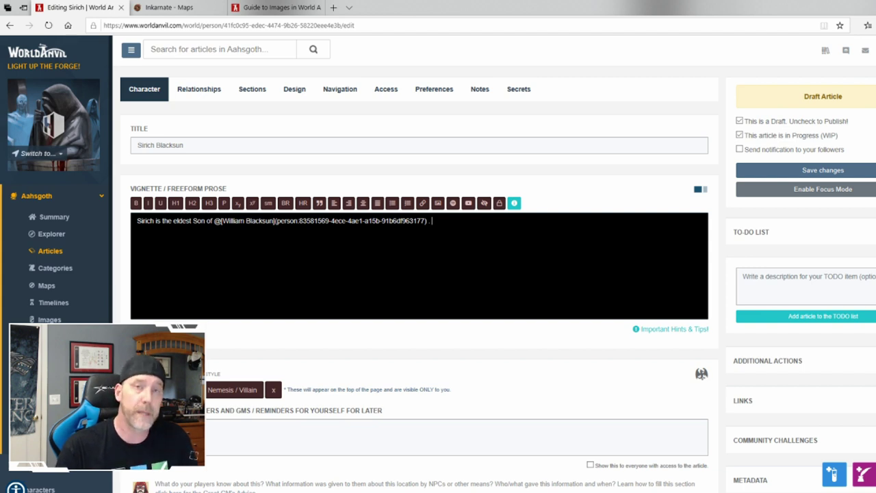
# Begin a second vignette sentence saying that the character "enjoys heading out into the wilds of".
pyautogui.write('Sir')
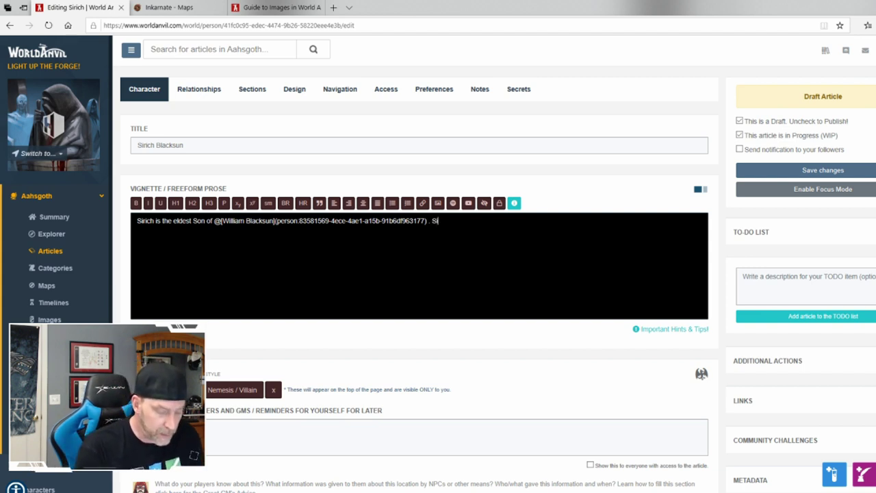
pyautogui.write('ich en')
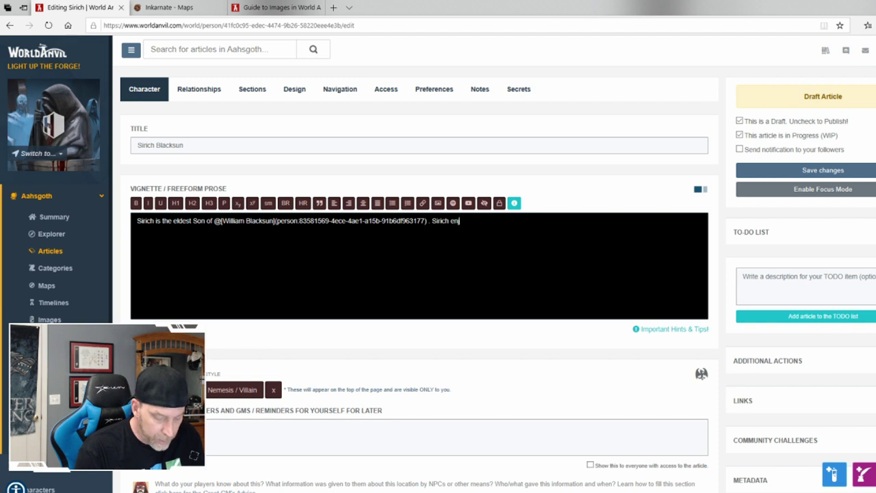
pyautogui.write('joys ')
pyautogui.write('hea')
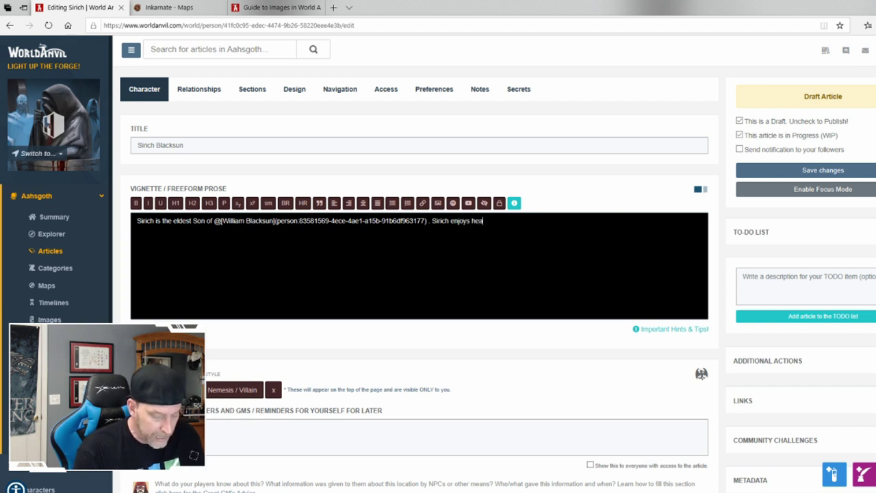
pyautogui.write('ding out in')
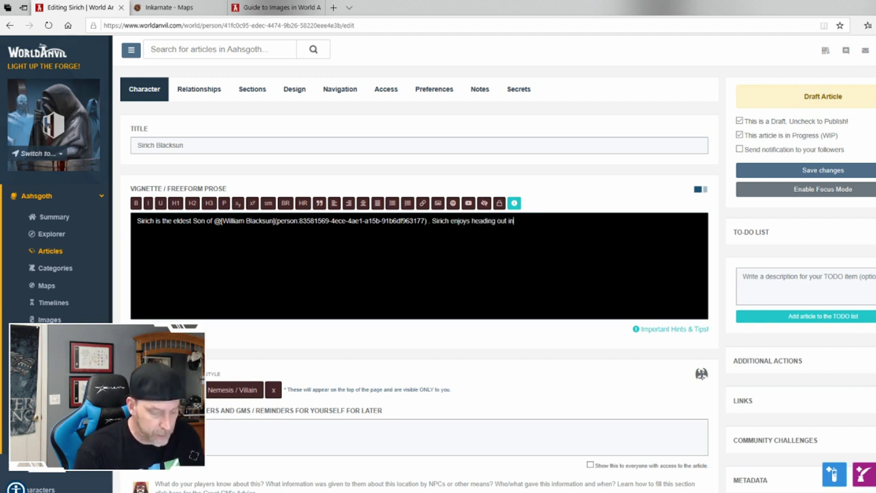
pyautogui.write('to the wilds')
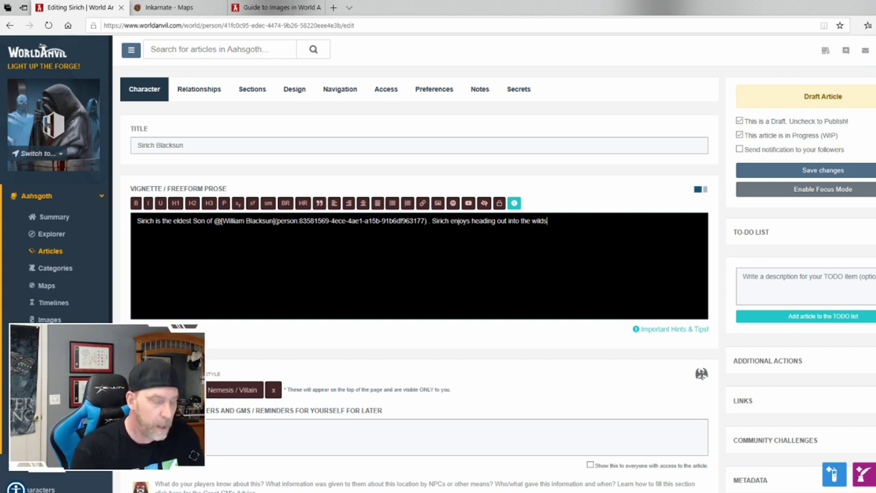
pyautogui.write(' of the')
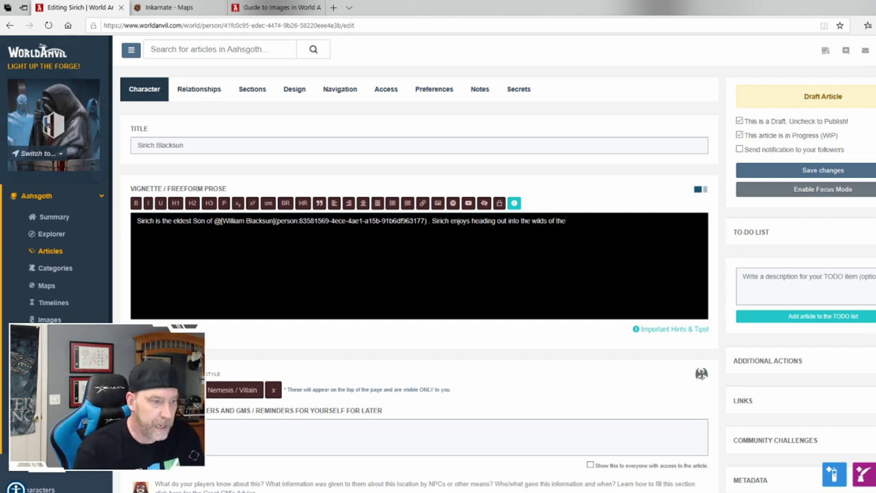
pyautogui.press('BackSpace')
pyautogui.press('BackSpace')
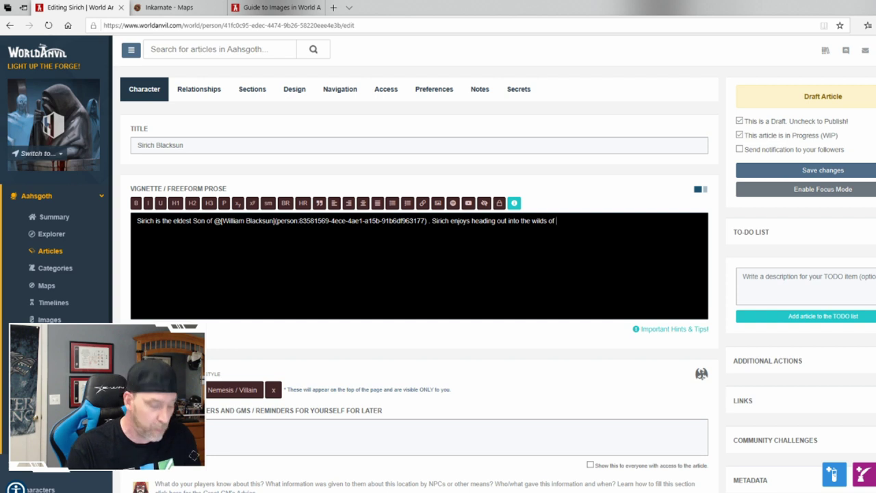
pyautogui.write('@The ')
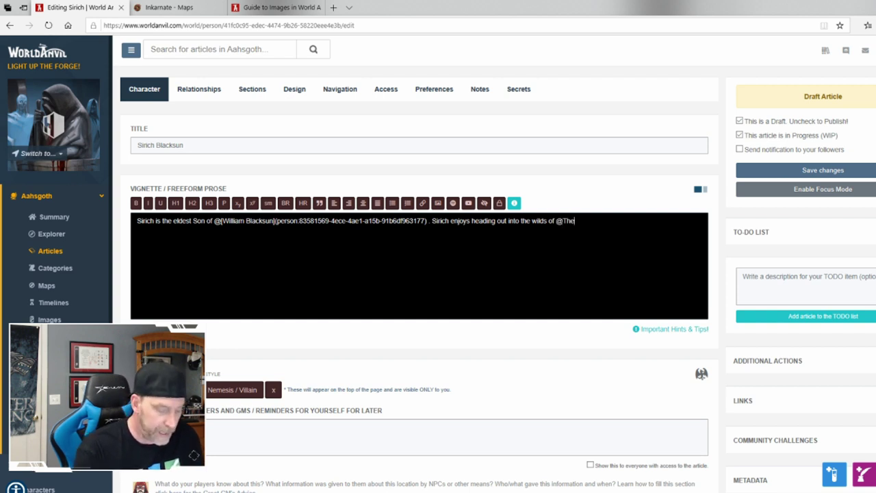
pyautogui.write('Smoke')
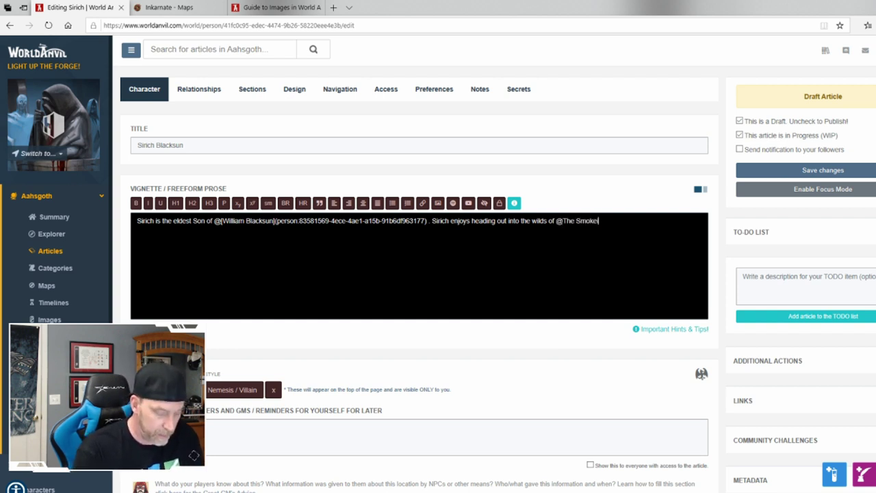
pyautogui.write('ing Wood')
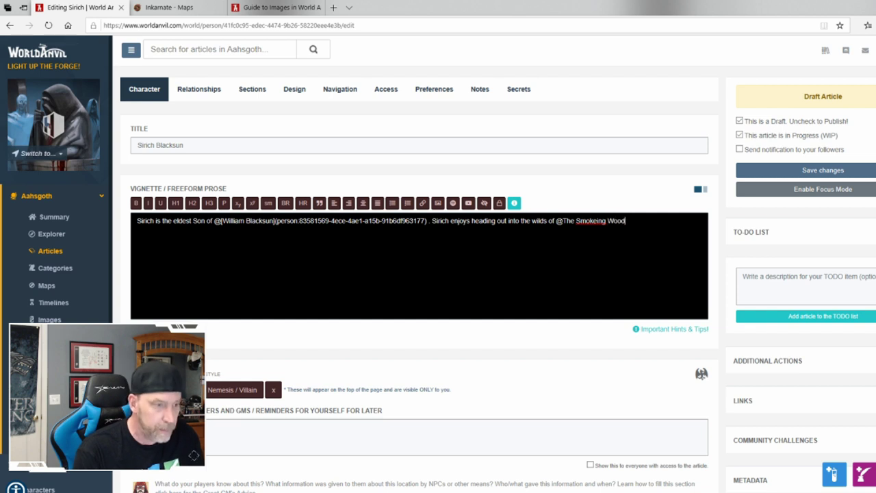
pyautogui.press('BackSpace')
pyautogui.press('BackSpace')
pyautogui.press('BackSpace')
pyautogui.press('BackSpace')
pyautogui.press('BackSpace')
pyautogui.press('BackSpace')
pyautogui.press('BackSpace')
pyautogui.press('BackSpace')
pyautogui.press('BackSpace')
pyautogui.press('BackSpace')
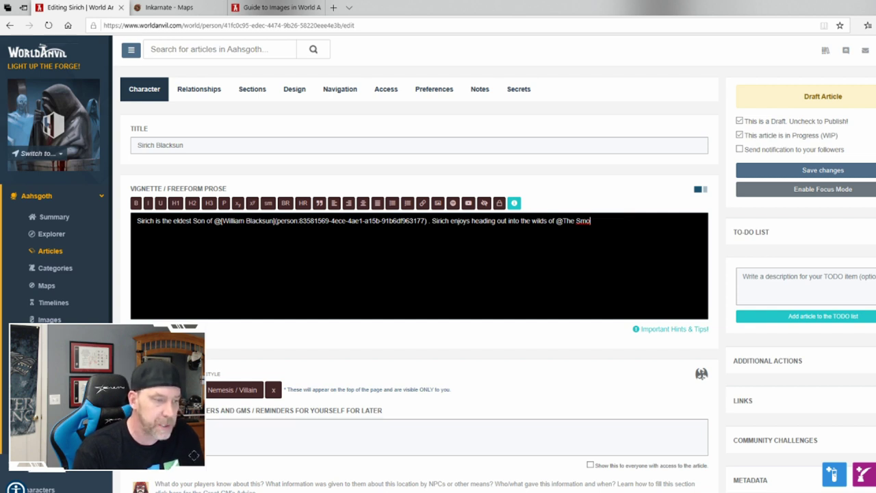
pyautogui.write('king Wood')
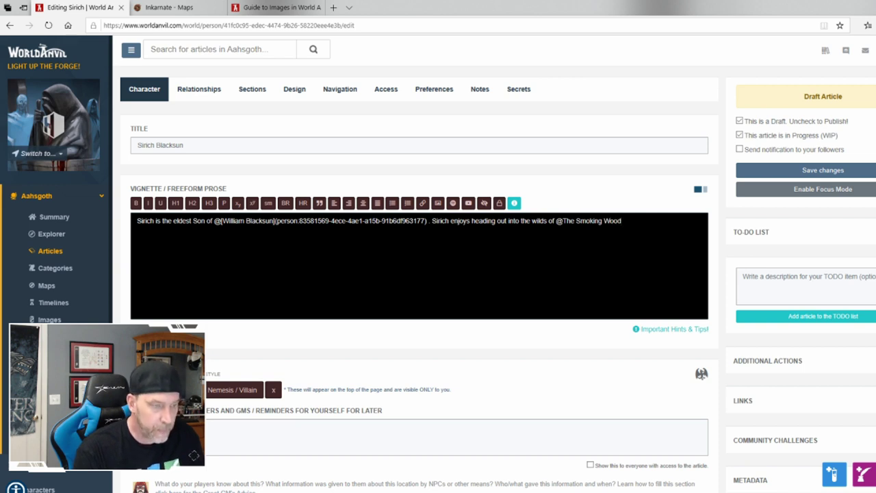
pyautogui.write('(')
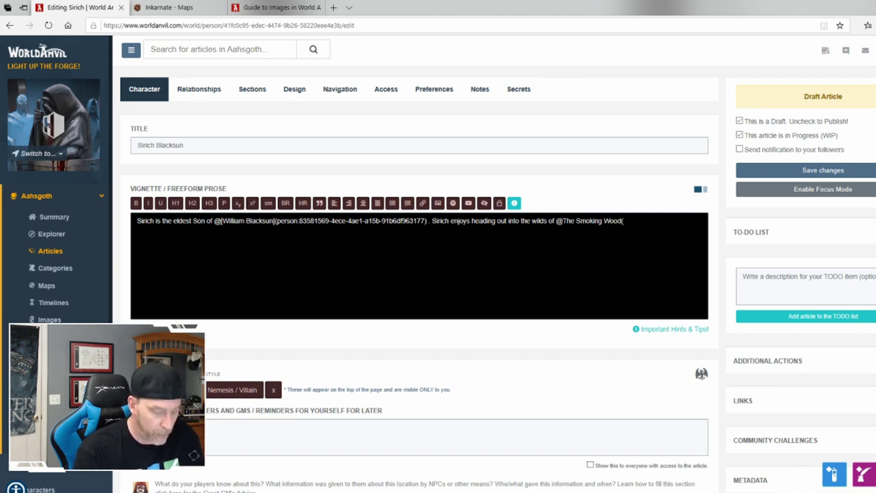
pyautogui.write('Location')
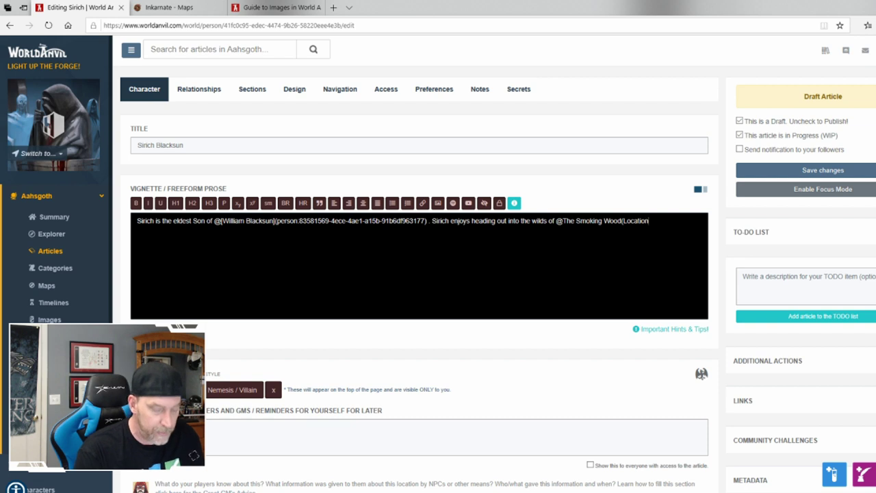
pyautogui.write(')')
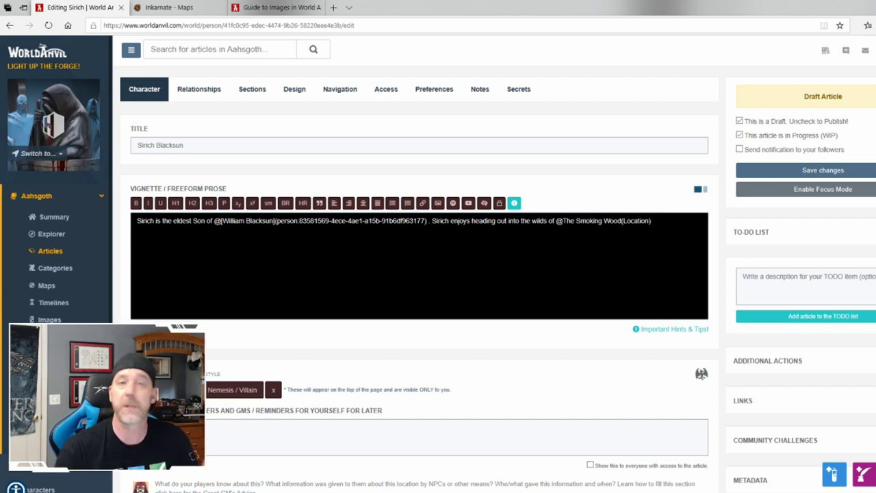
pyautogui.write('.')
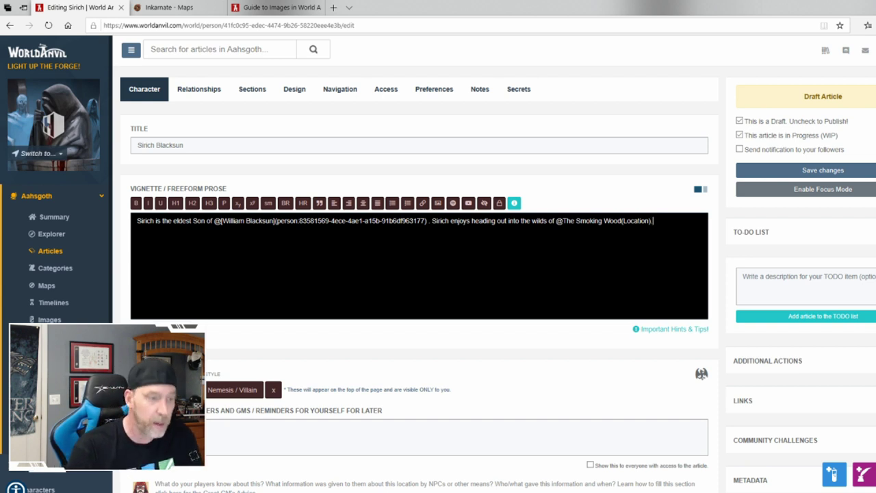
# Save the character article and follow the Smoking Wood link from its article page.
pyautogui.click(789, 174)
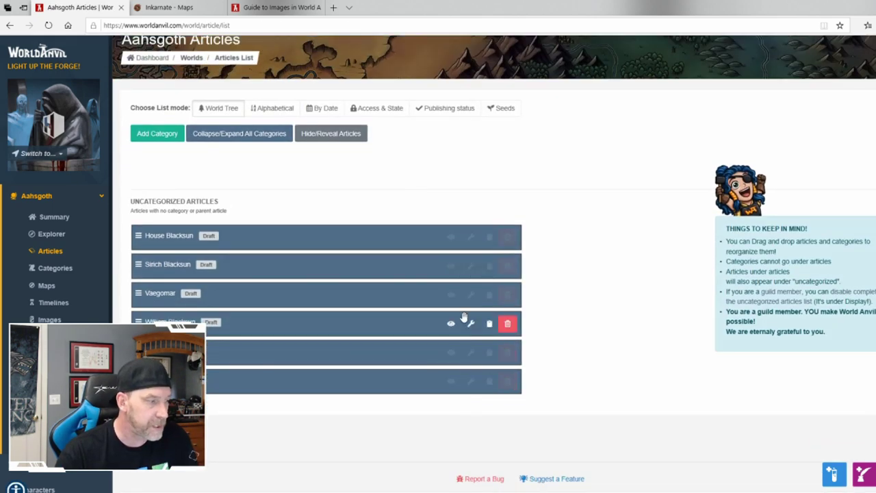
pyautogui.click(451, 266)
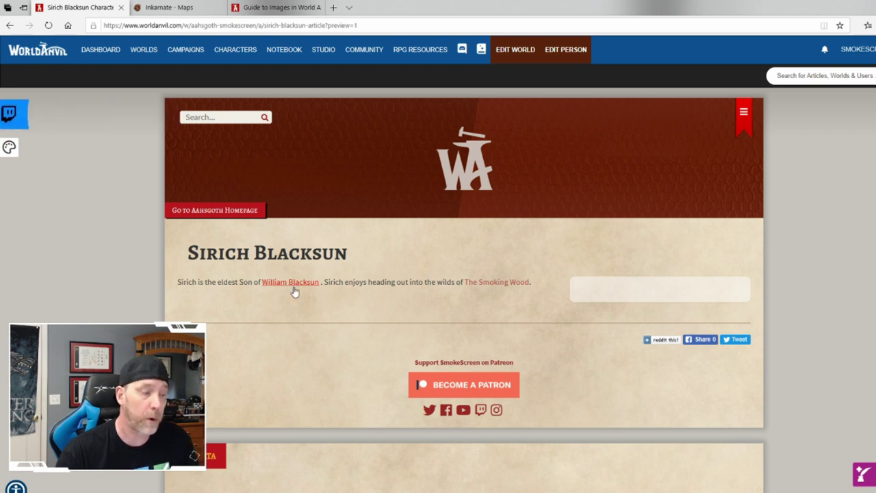
pyautogui.click(496, 286)
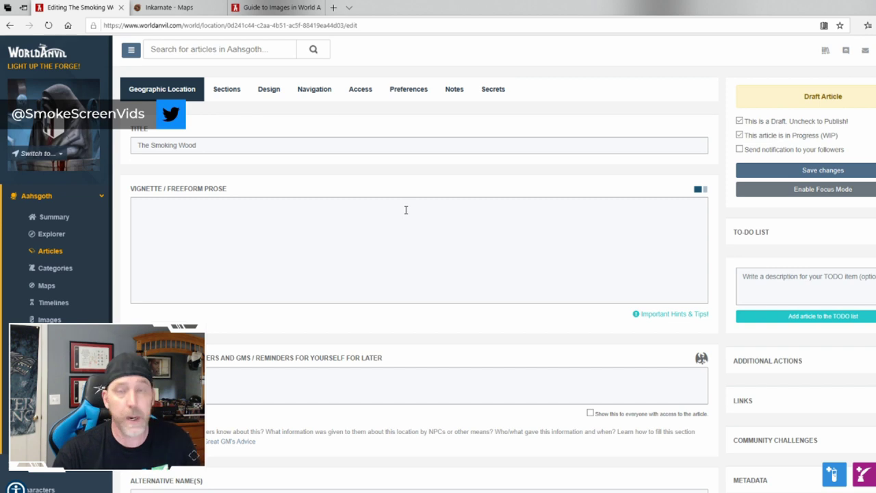
pyautogui.click(209, 145)
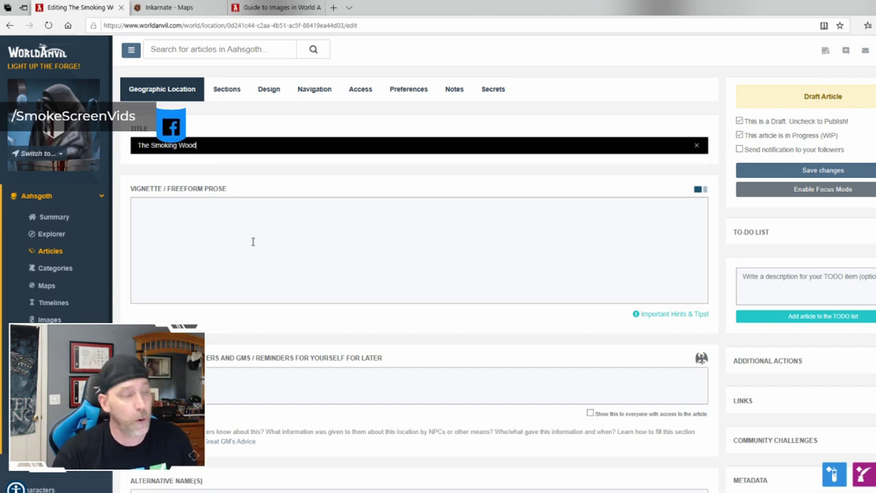
pyautogui.click(215, 213)
pyautogui.write("df.gg.fdf.g'lgeg.e'pg")
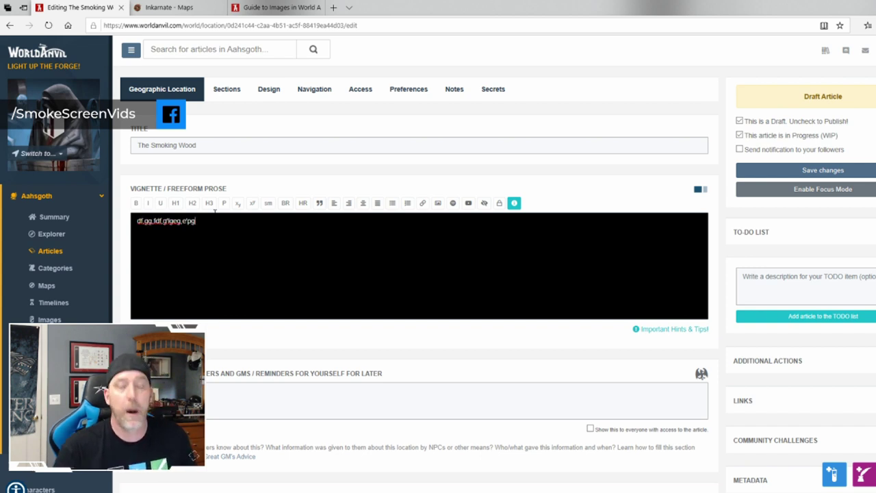
pyautogui.press('BackSpace')
pyautogui.press('BackSpace')
pyautogui.press('BackSpace')
pyautogui.press('BackSpace')
pyautogui.press('BackSpace')
pyautogui.press('BackSpace')
pyautogui.press('BackSpace')
pyautogui.press('BackSpace')
pyautogui.press('BackSpace')
pyautogui.press('BackSpace')
pyautogui.press('BackSpace')
pyautogui.press('BackSpace')
pyautogui.press('BackSpace')
pyautogui.press('BackSpace')
pyautogui.press('BackSpace')
pyautogui.press('BackSpace')
pyautogui.press('BackSpace')
pyautogui.press('BackSpace')
pyautogui.press('BackSpace')
pyautogui.press('BackSpace')
pyautogui.press('BackSpace')
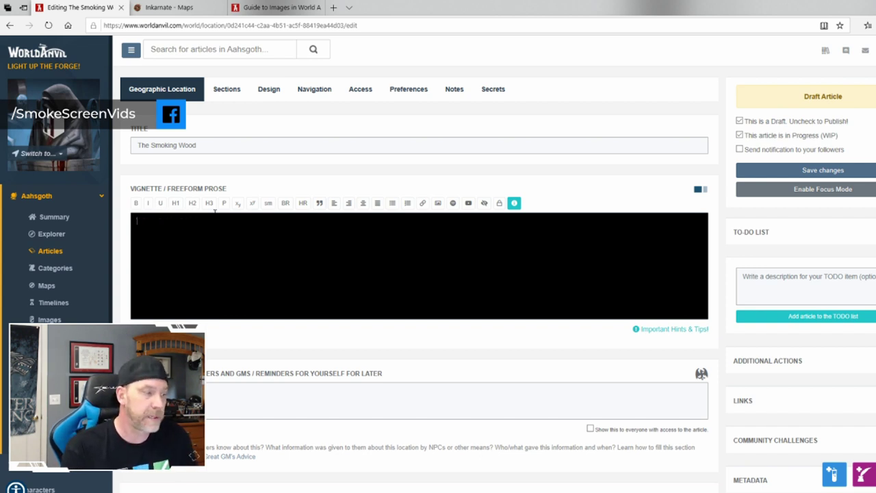
# Save The Smoking Wood location article and open the Aahsgoth world homepage.
pyautogui.click(764, 180)
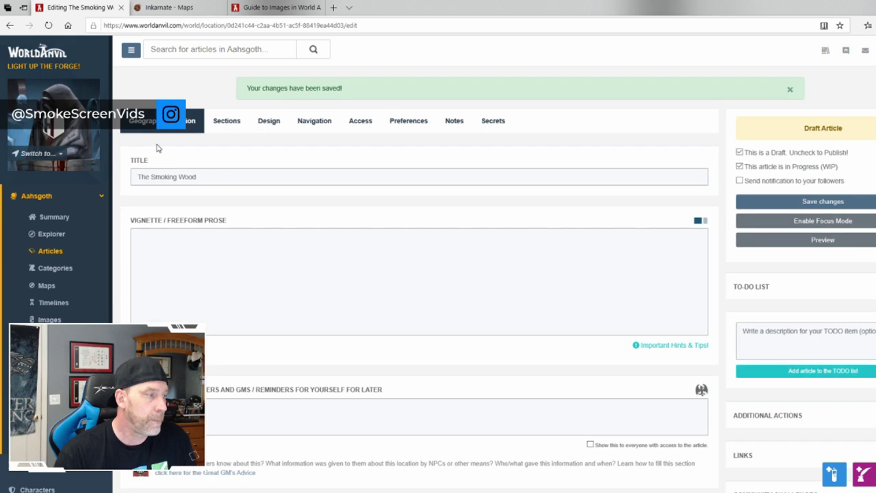
pyautogui.click(789, 89)
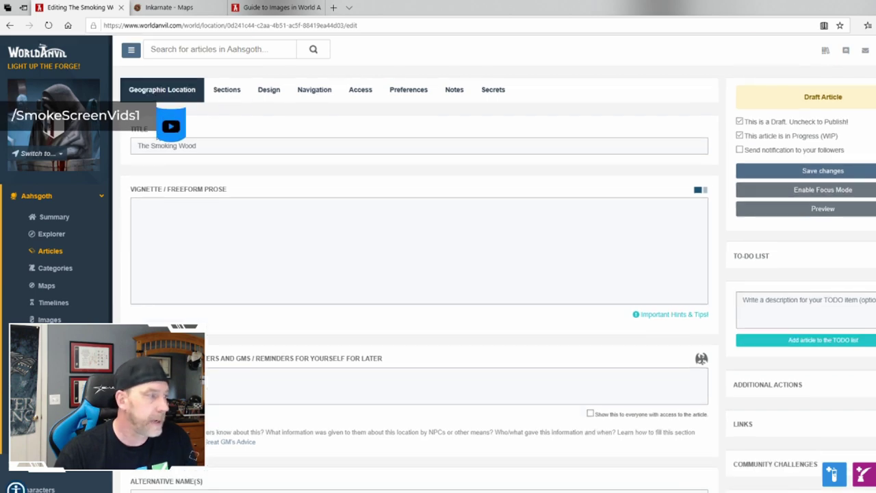
pyautogui.click(54, 217)
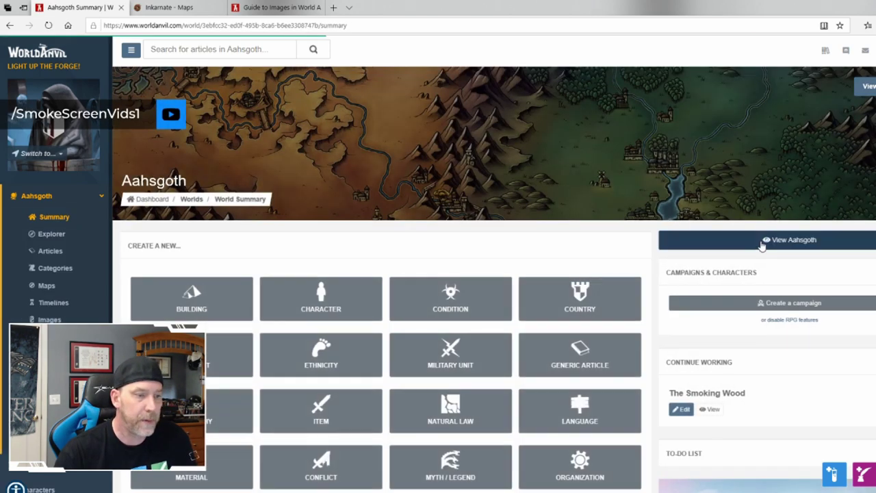
pyautogui.click(806, 245)
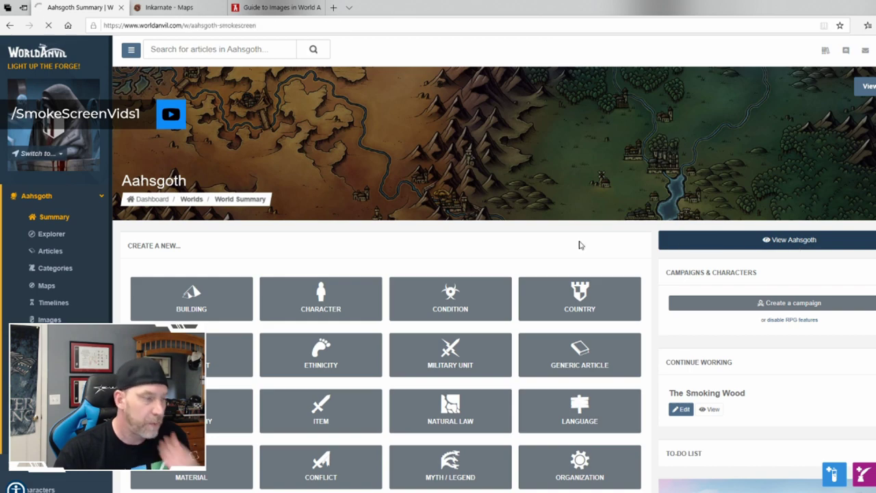
# View The Great Council from the homepage's recent articles and follow the links to its capital Vaegomar and the included location Wolfpine.
pyautogui.scroll(-5, 582, 281)
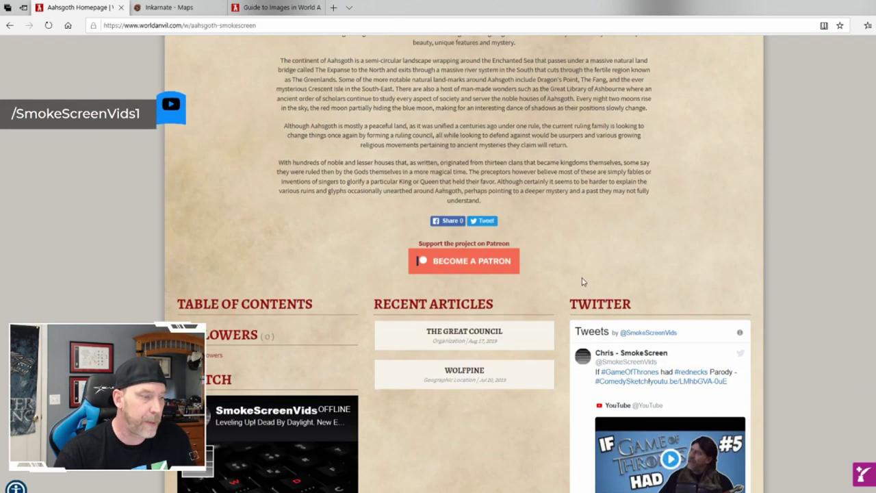
pyautogui.click(475, 333)
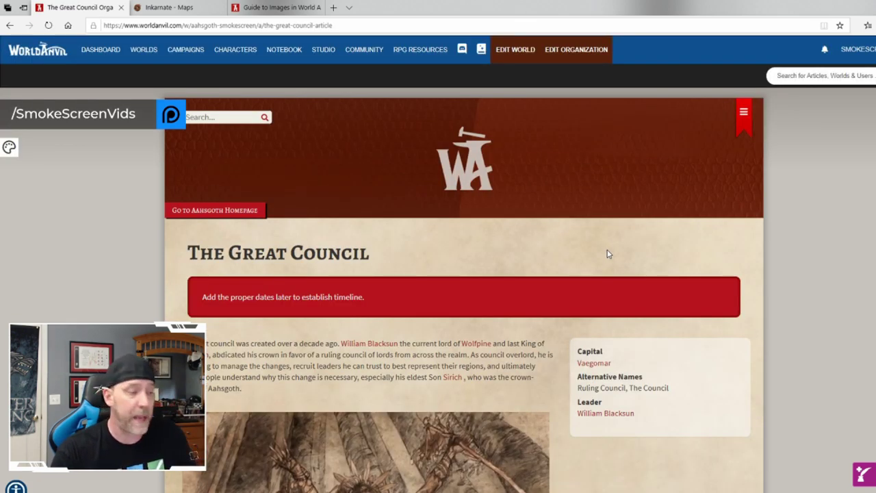
pyautogui.scroll(-2, 607, 251)
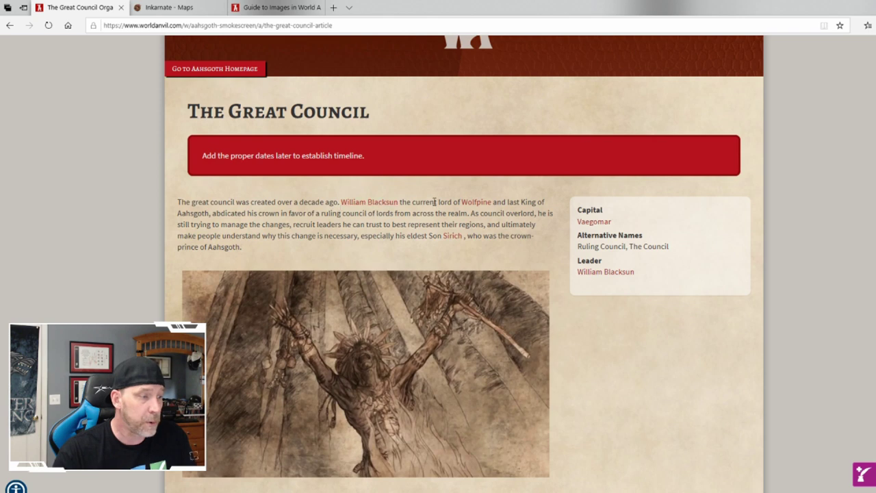
pyautogui.click(587, 223)
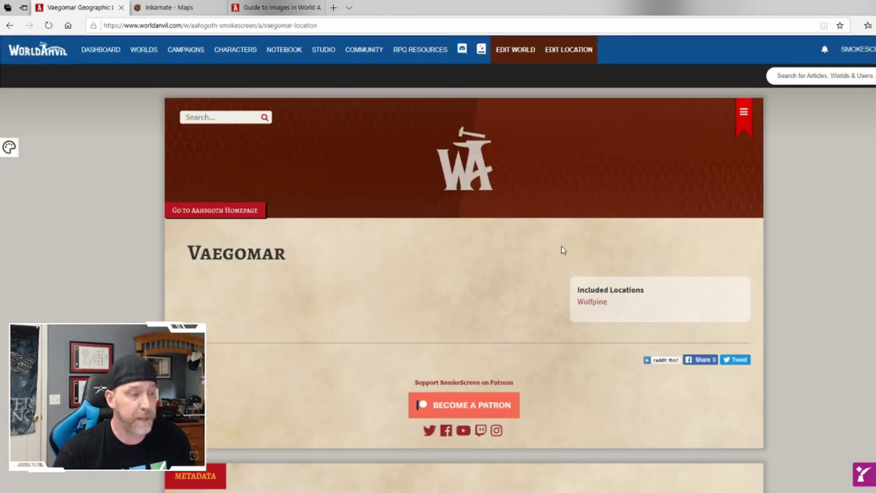
pyautogui.click(593, 302)
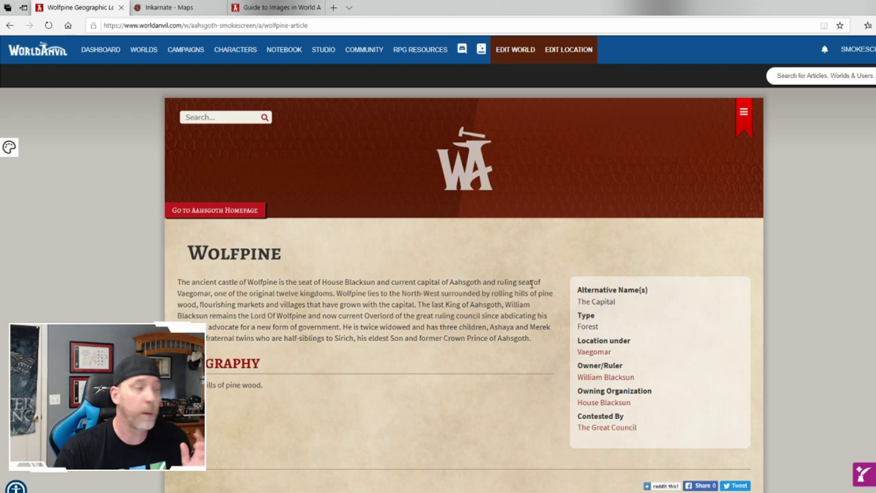
# Switch to the Inkarnate map and carve the bay shoreline west of the northern peninsula with a circular subtract brush, size 12.
pyautogui.click(168, 14)
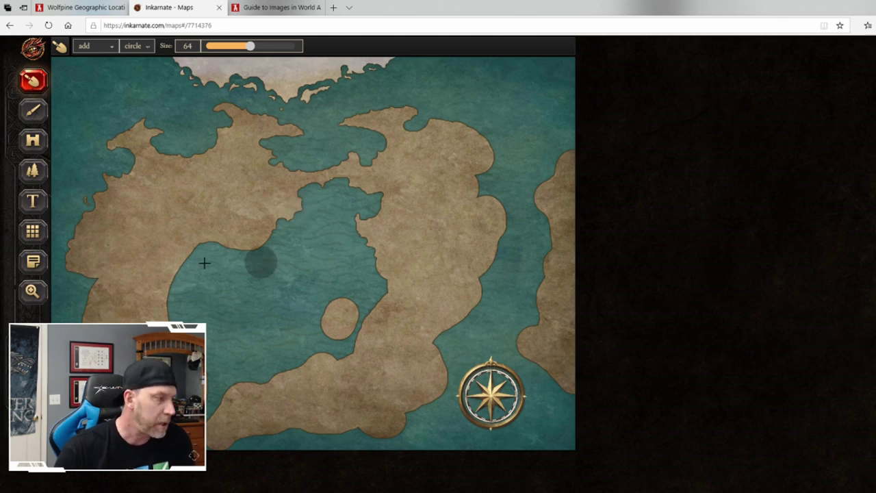
pyautogui.click(32, 291)
pyautogui.click(274, 277)
pyautogui.click(274, 277)
pyautogui.moveTo(280, 271); pyautogui.dragTo(401, 446)
pyautogui.moveTo(343, 228); pyautogui.dragTo(345, 344)
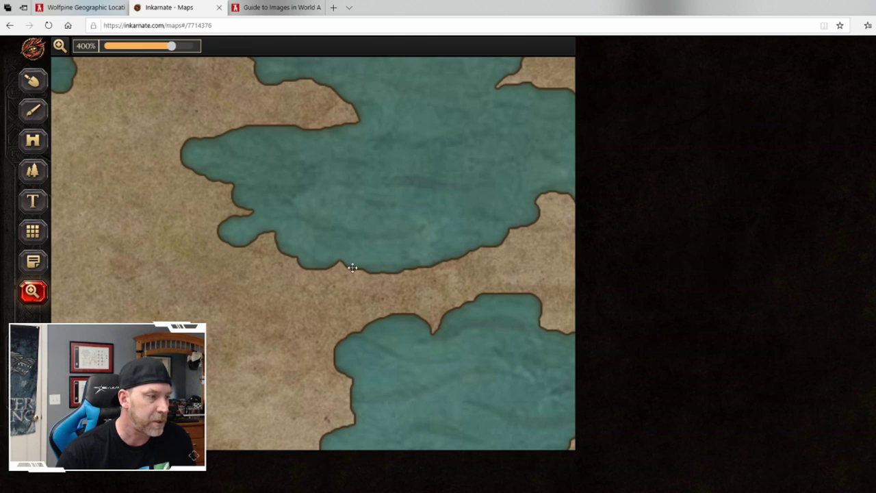
pyautogui.moveTo(351, 268); pyautogui.dragTo(512, 303)
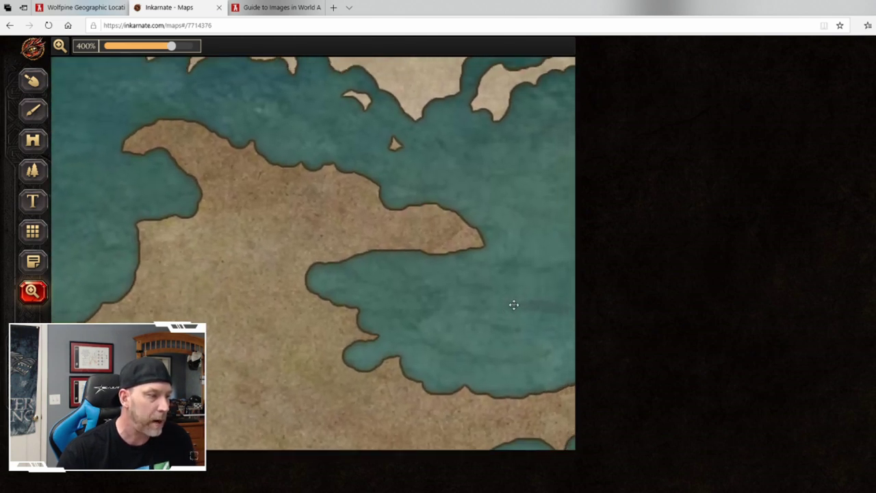
pyautogui.click(32, 81)
pyautogui.click(99, 46)
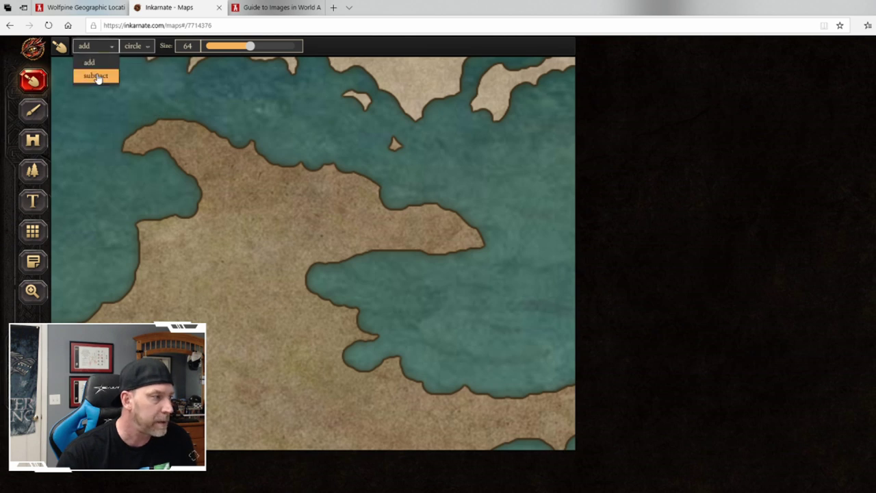
pyautogui.click(94, 75)
pyautogui.moveTo(250, 47); pyautogui.dragTo(211, 48)
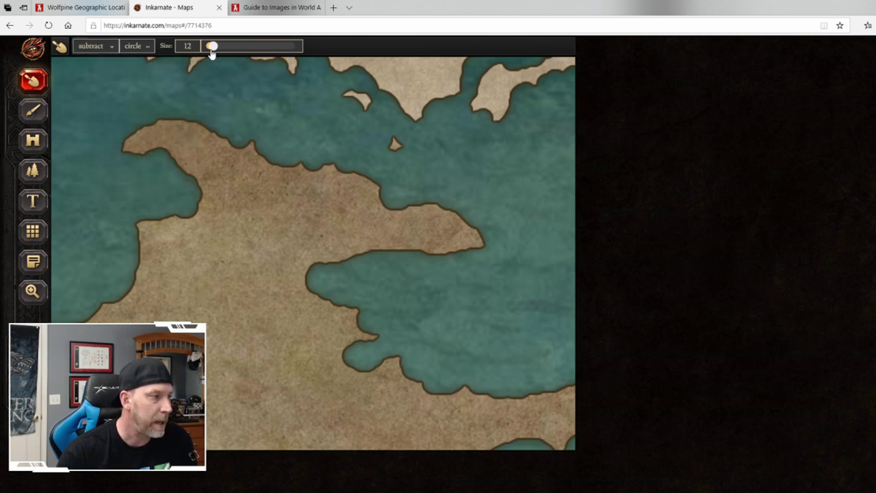
pyautogui.click(157, 218)
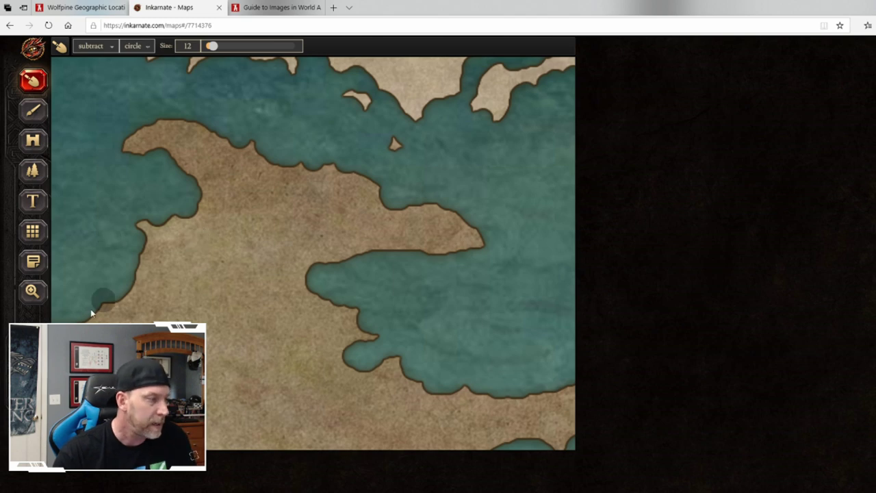
pyautogui.click(32, 291)
pyautogui.scroll(-5, 272, 275)
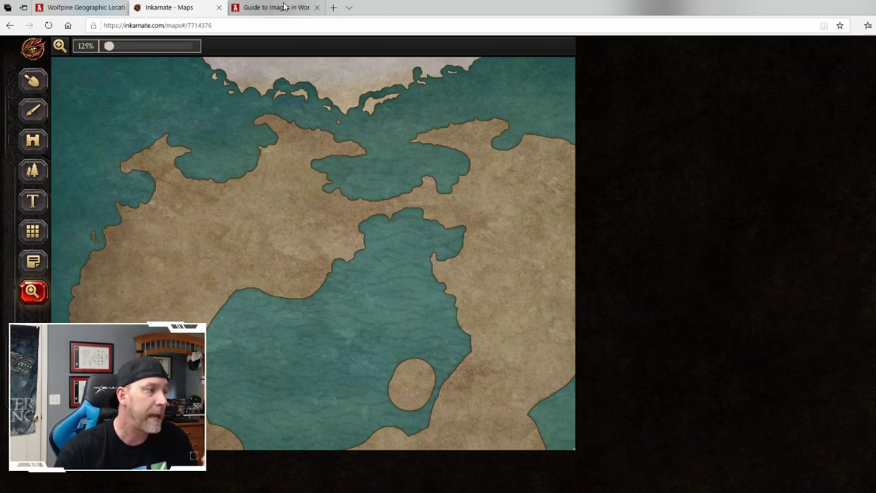
# Return to World Anvil, open the Aahsgoth homepage from the Wolfpine article's world overview, and review the world introduction.
pyautogui.click(81, 7)
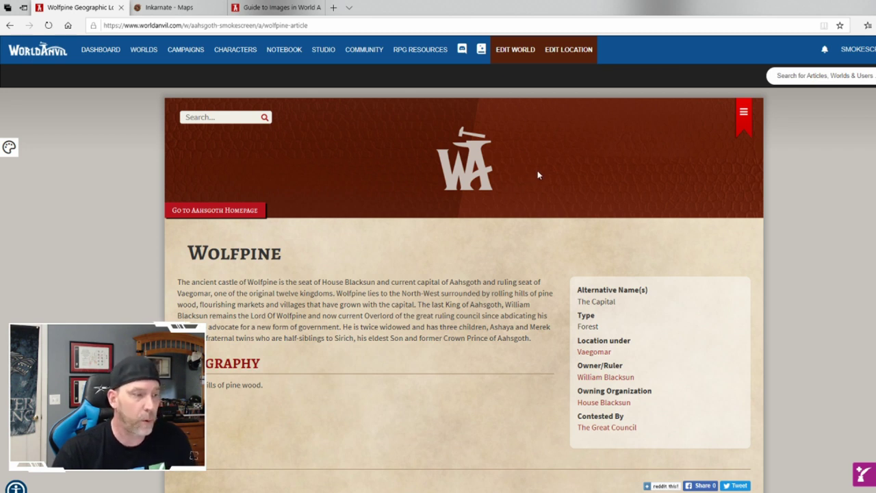
pyautogui.click(743, 114)
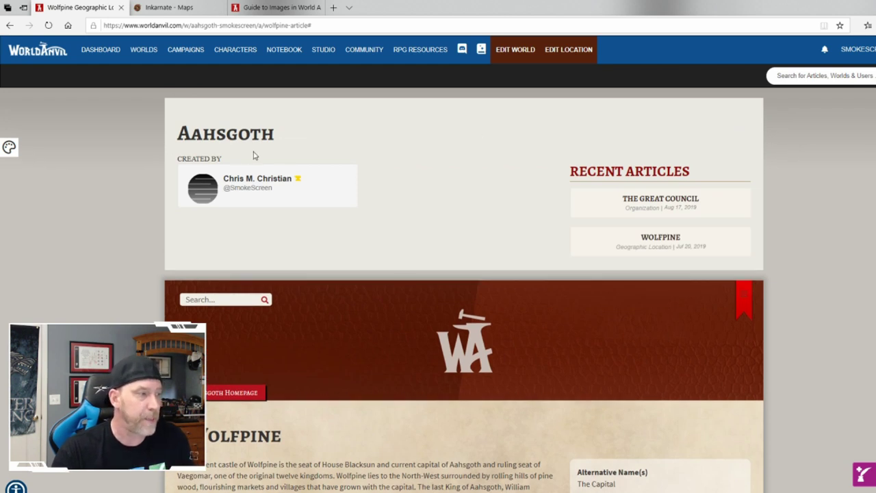
pyautogui.click(226, 142)
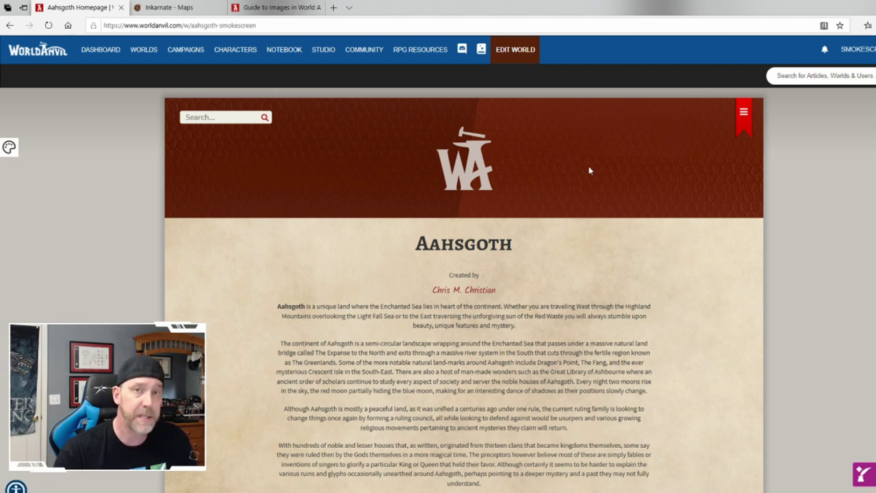
pyautogui.scroll(-2, 668, 173)
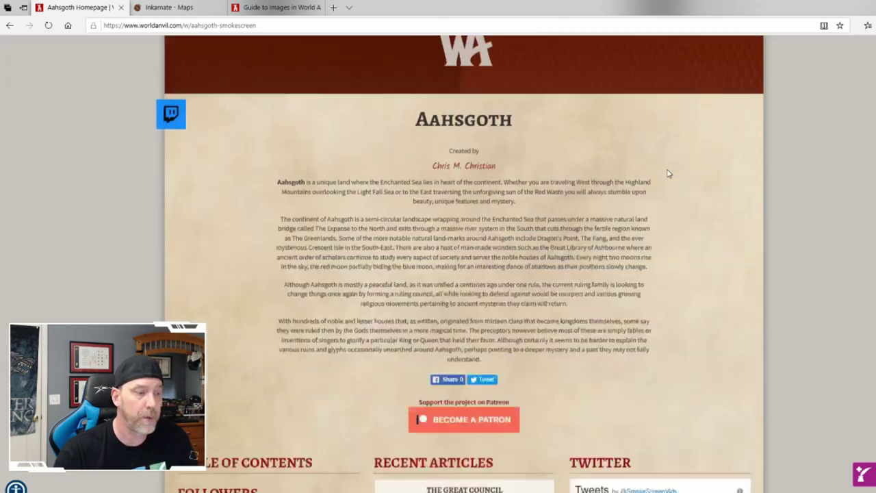
pyautogui.scroll(2, 668, 173)
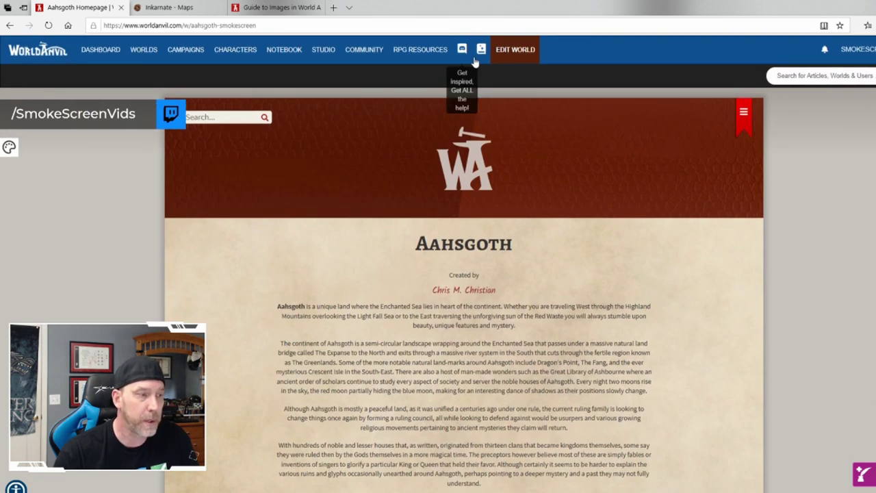
# Open the Aahsgoth world for editing to view its cover image upload options, and go to the world summary.
pyautogui.click(516, 49)
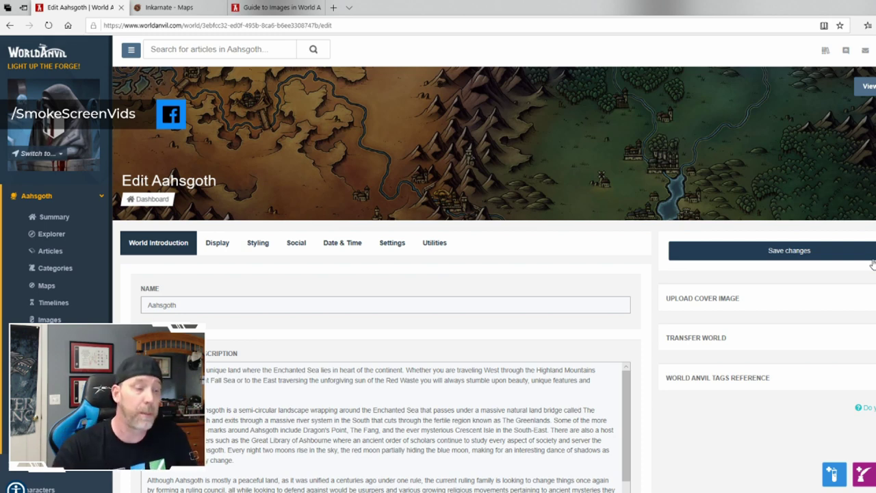
pyautogui.click(702, 299)
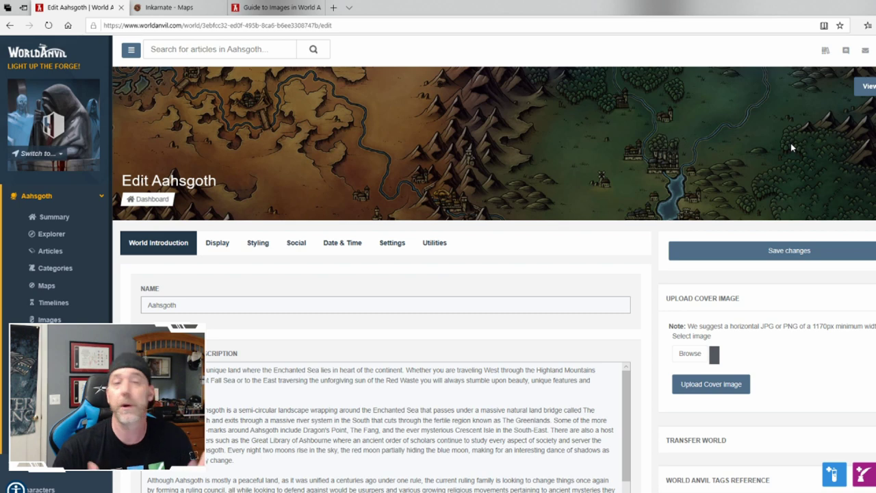
pyautogui.click(54, 217)
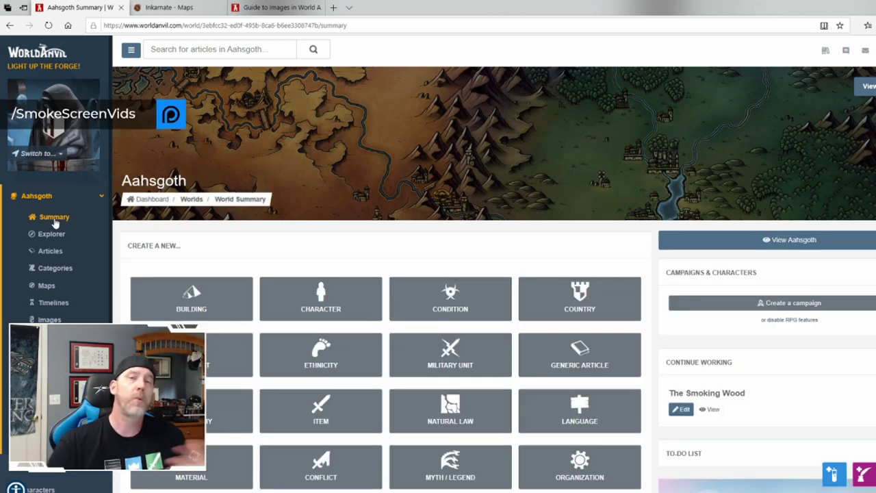